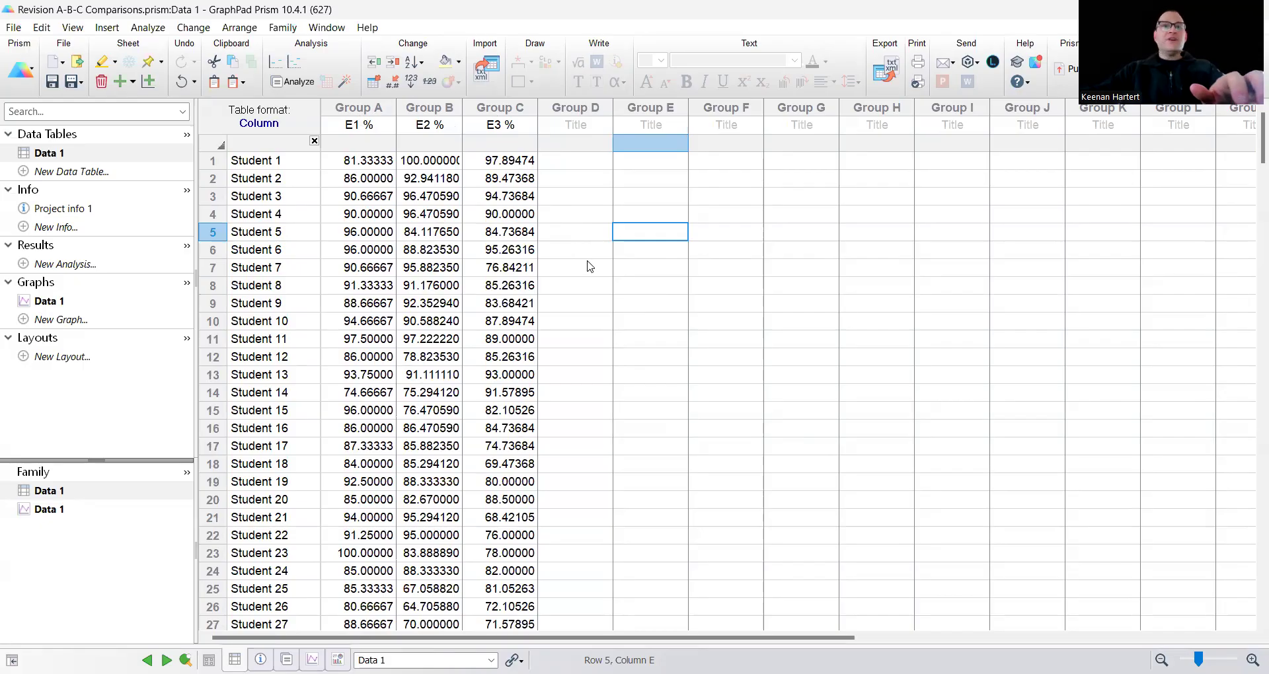
left_click(628, 238)
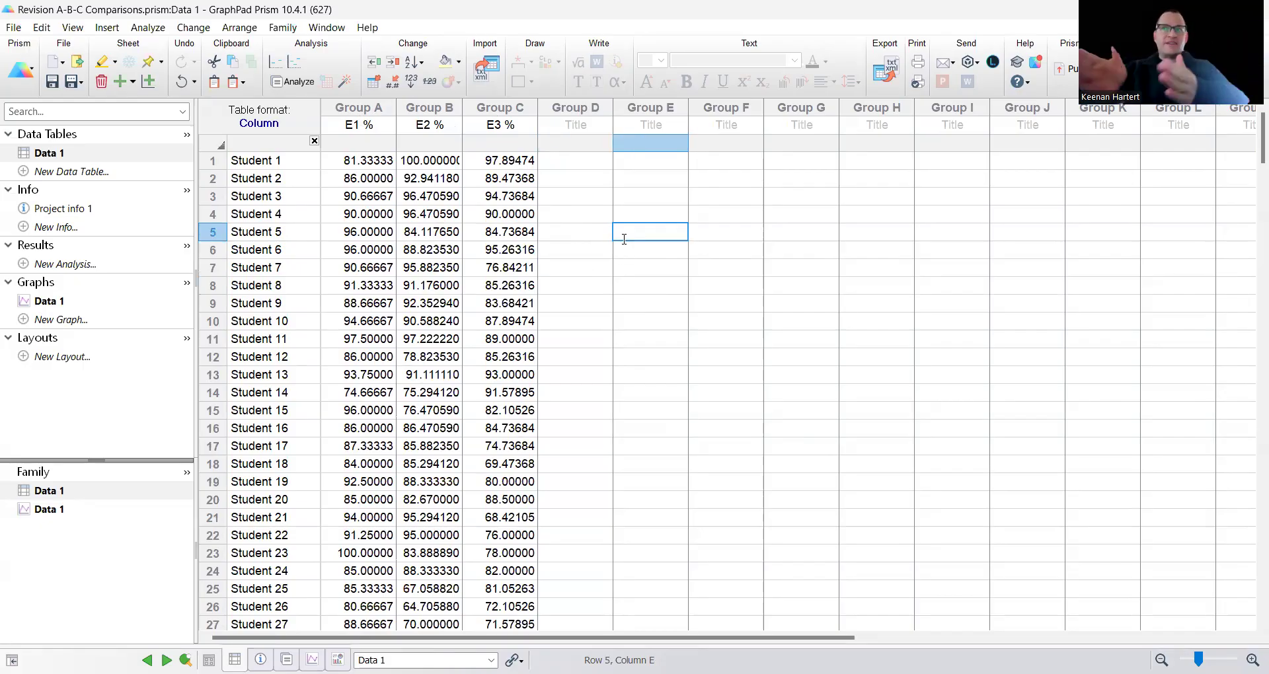
left_click(621, 281)
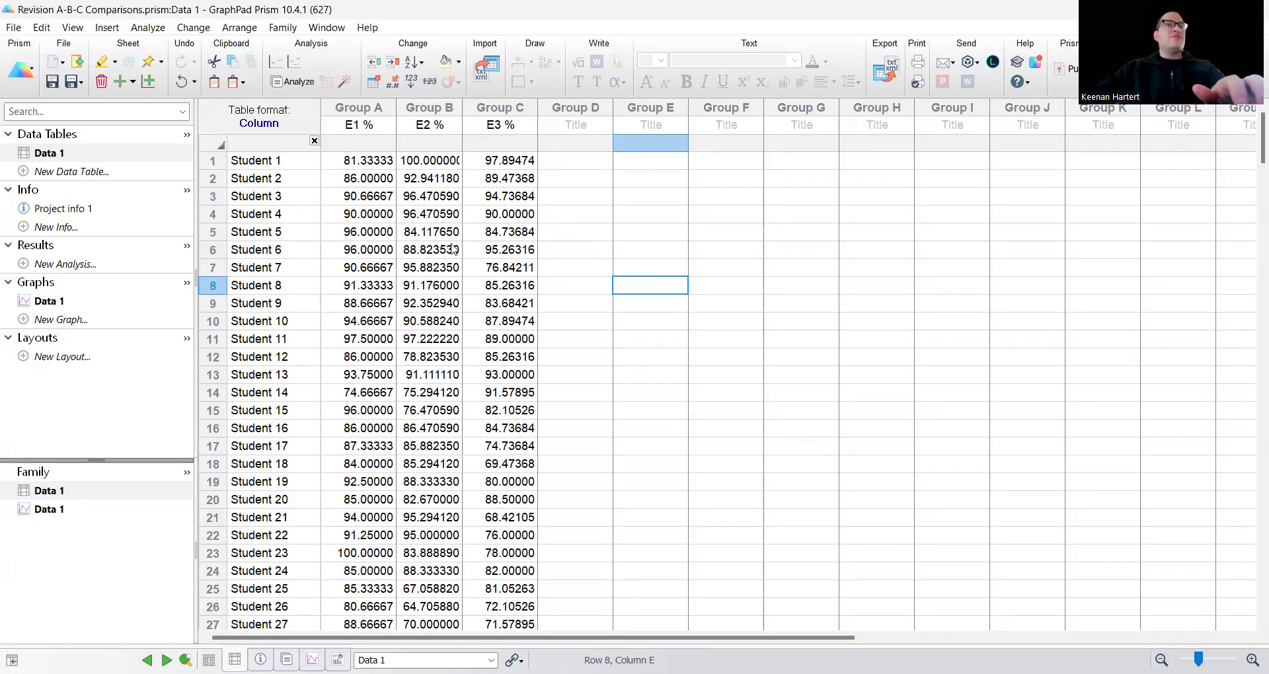
- Start a Transform analysis on the E1 %, E2 % and E3 % data sets of Data 1
left_click(296, 83)
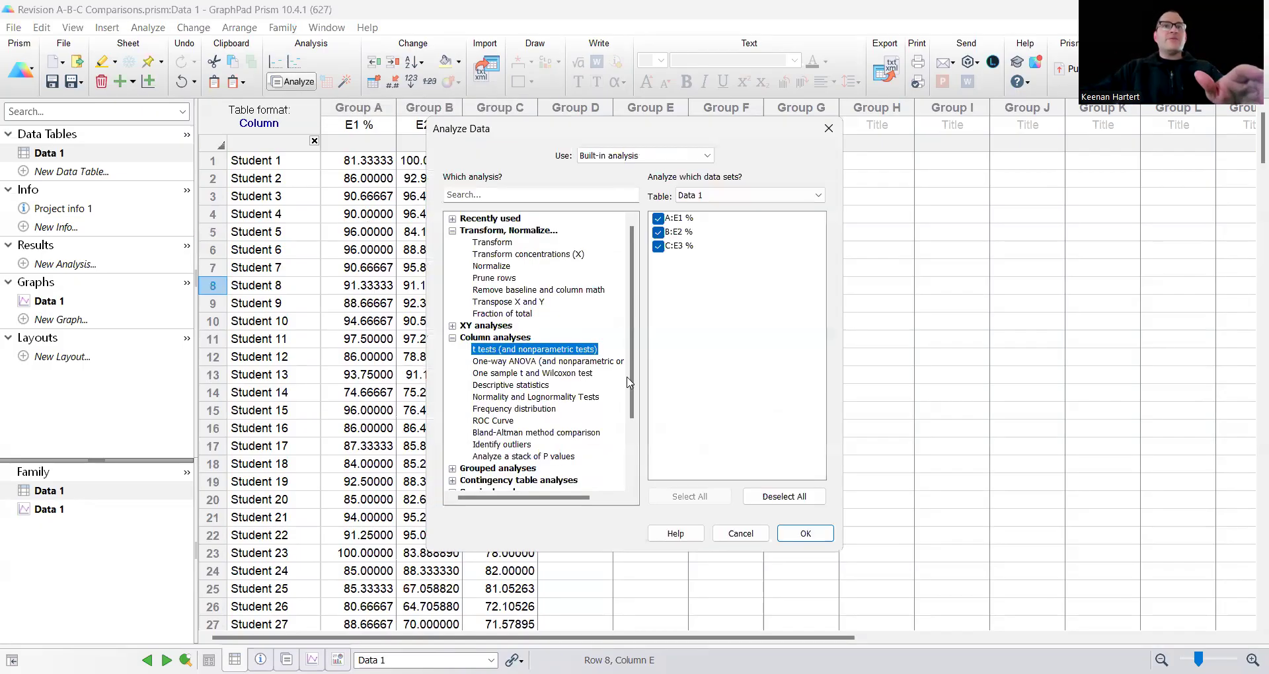
left_click(492, 243)
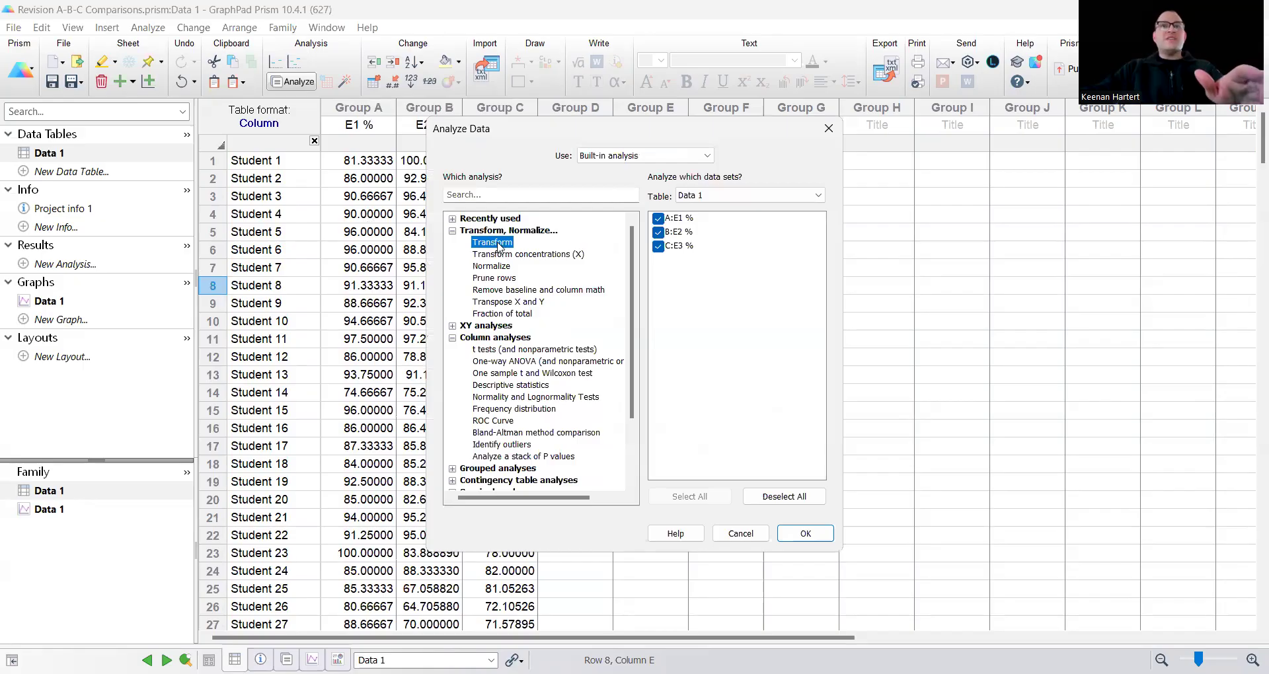
double_click(495, 243)
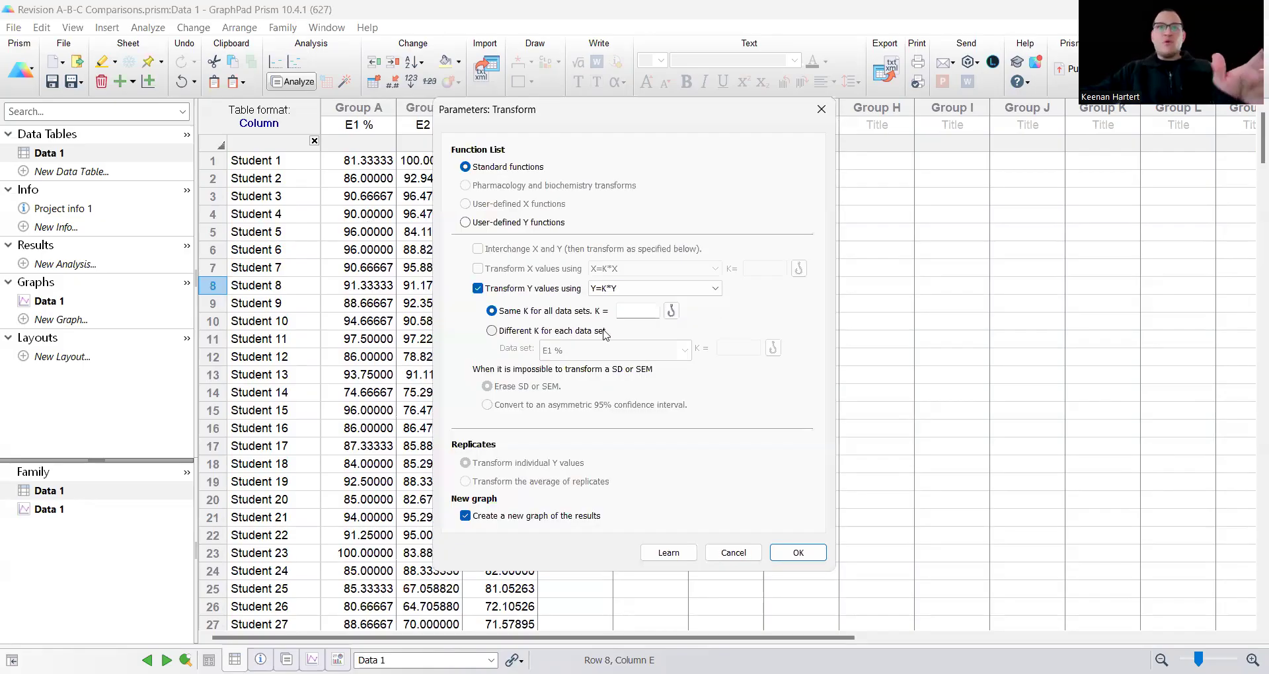
left_click(612, 291)
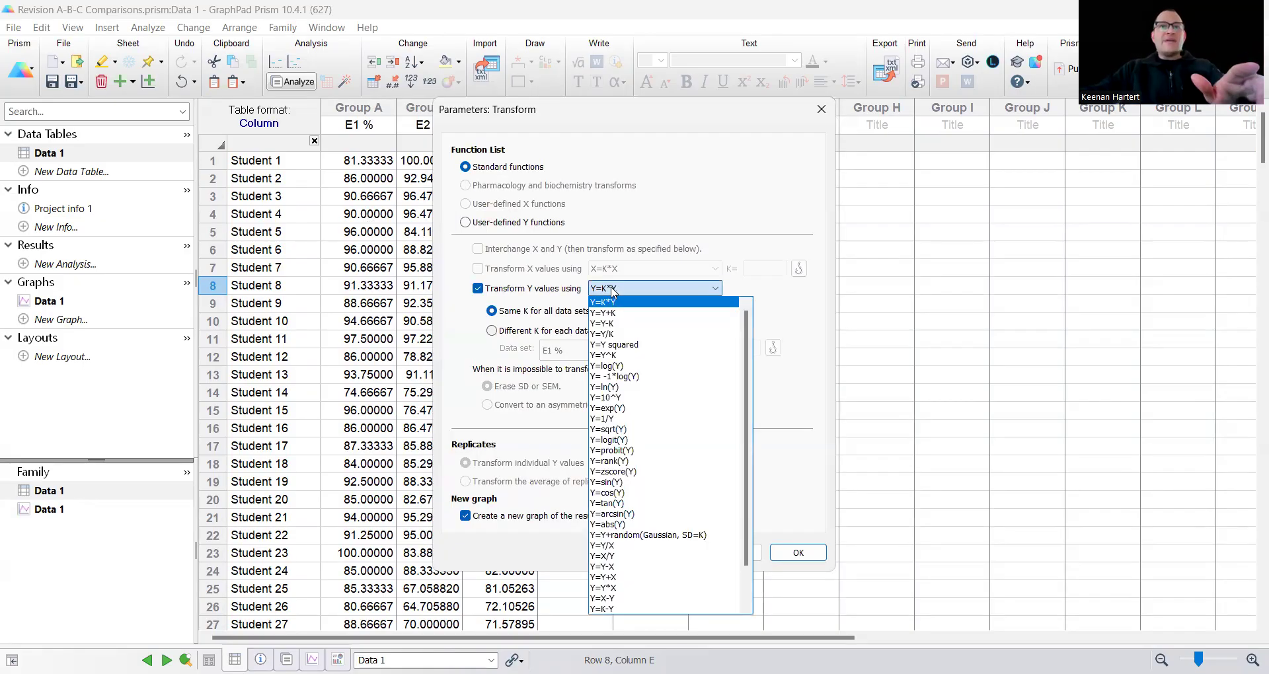
left_click(519, 339)
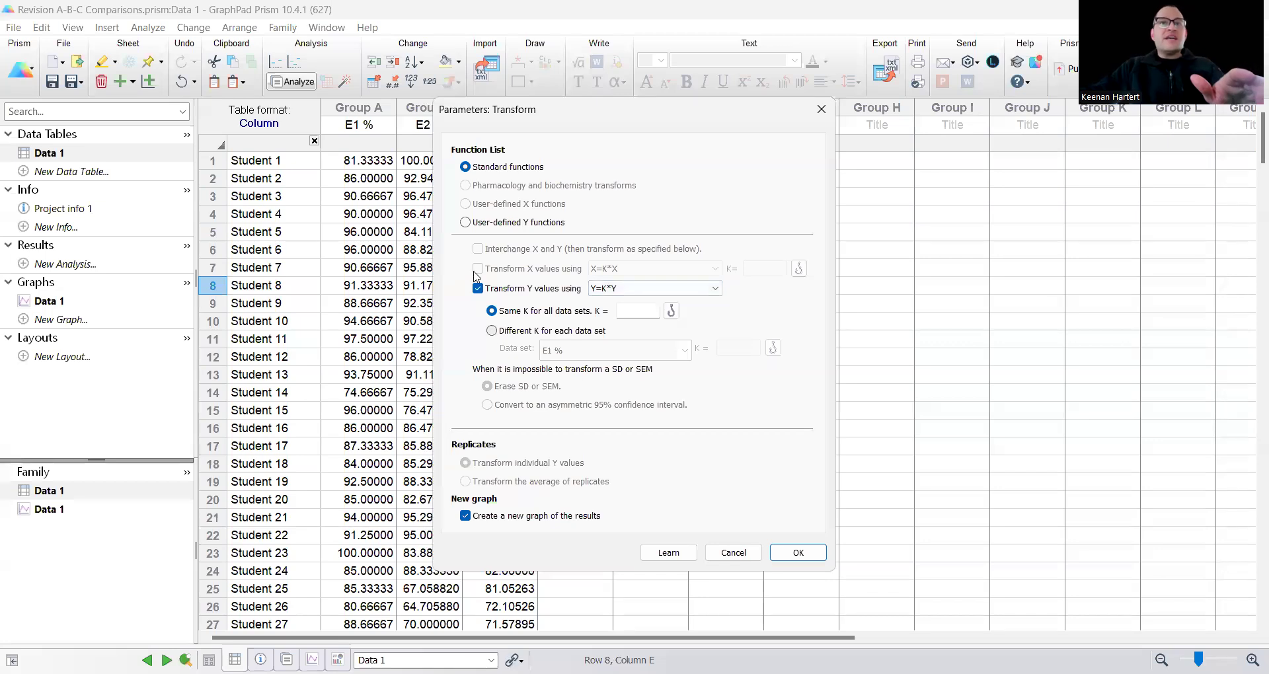
left_click(465, 222)
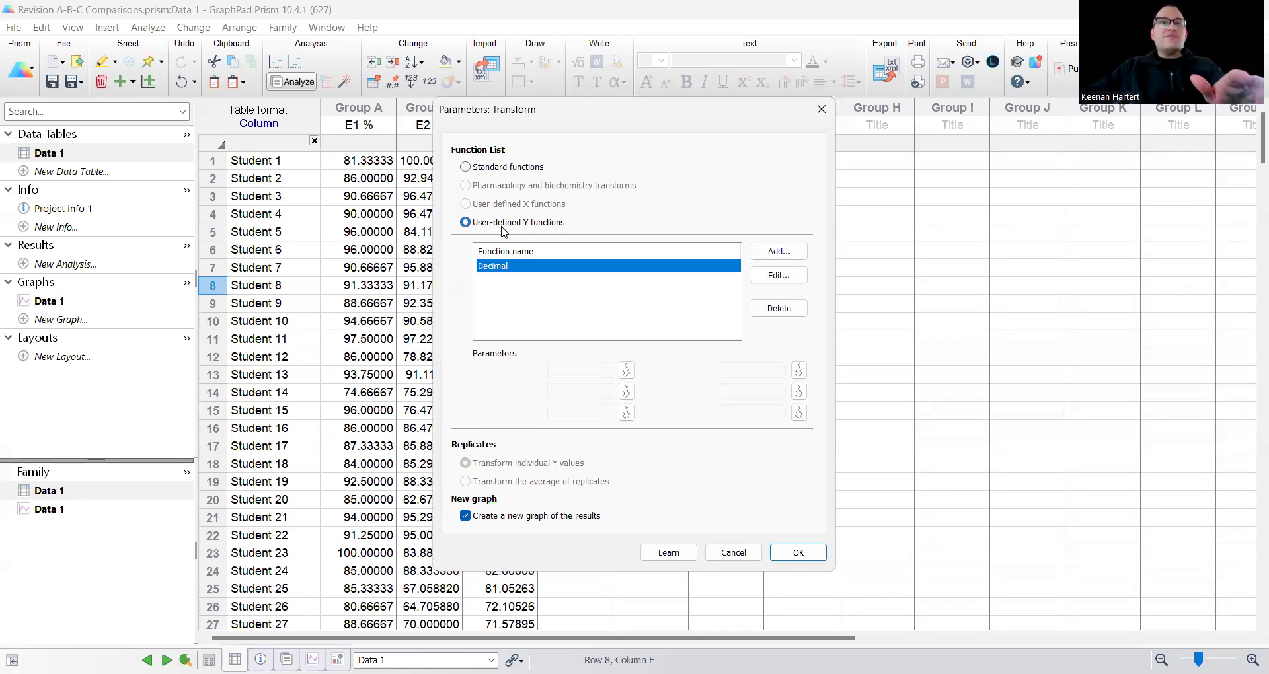
left_click(465, 166)
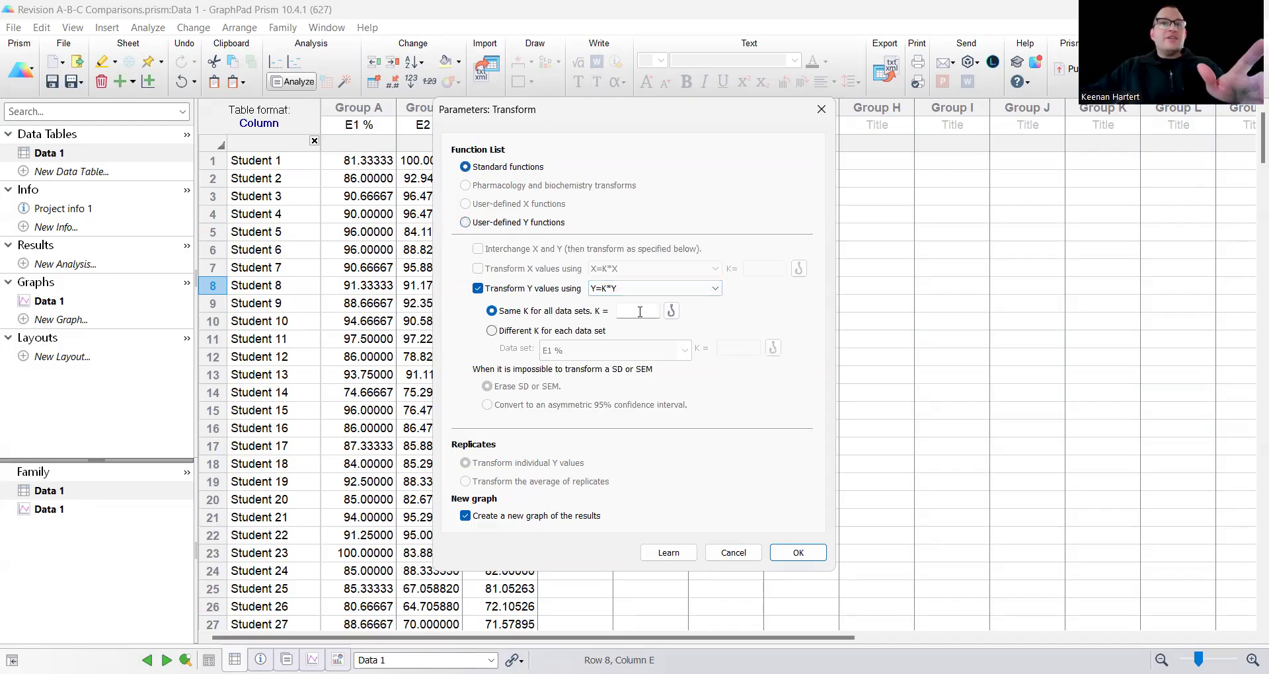
- Transform the Y values with the standard function Y=Y/K, using K = 100 for all data sets
left_click(621, 289)
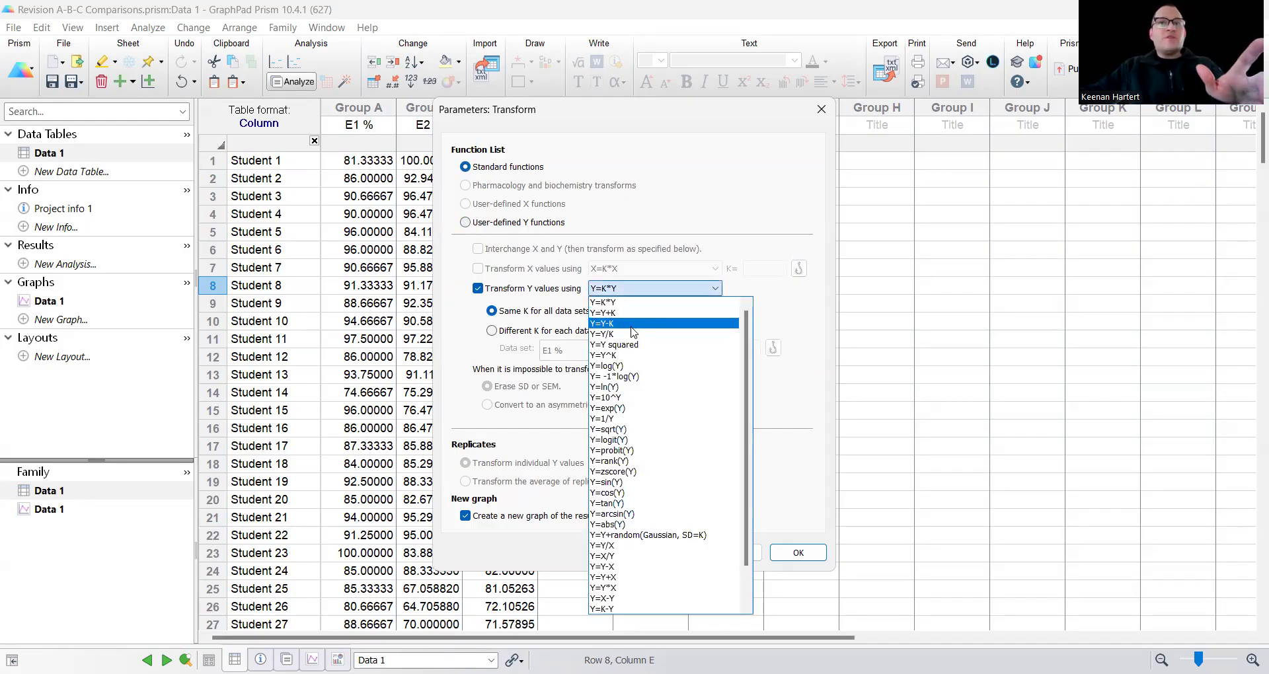
left_click(625, 335)
type("100")
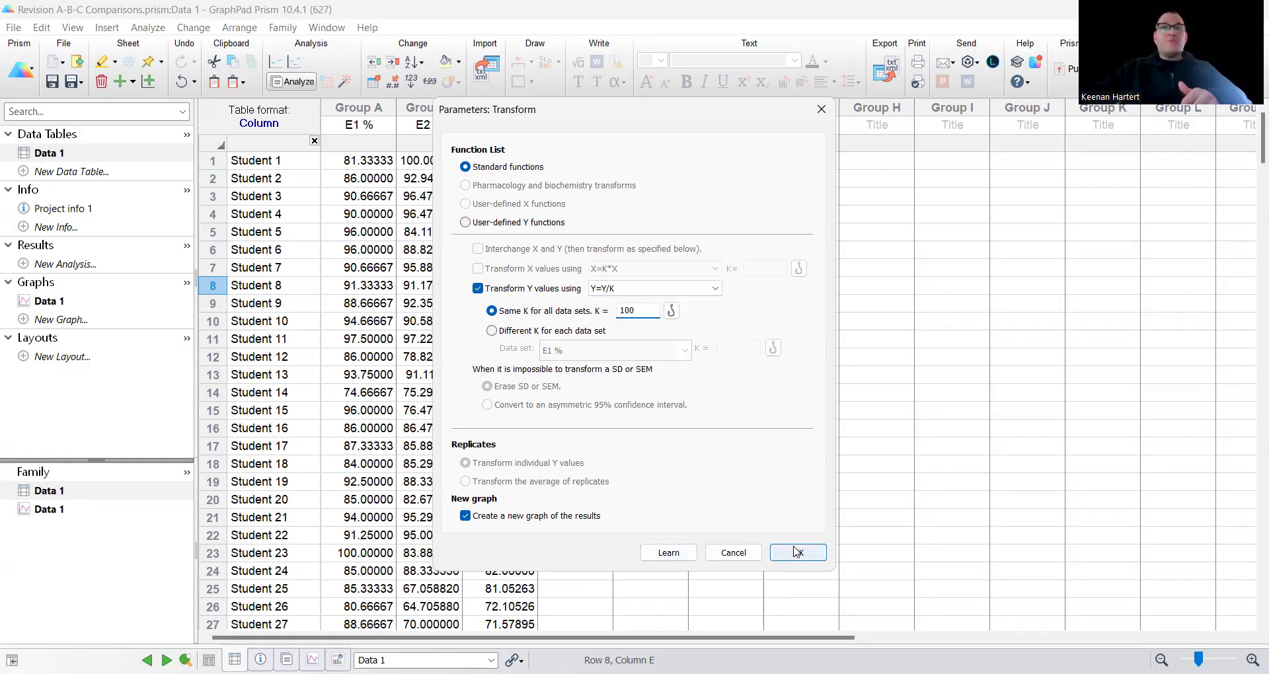
key("Return")
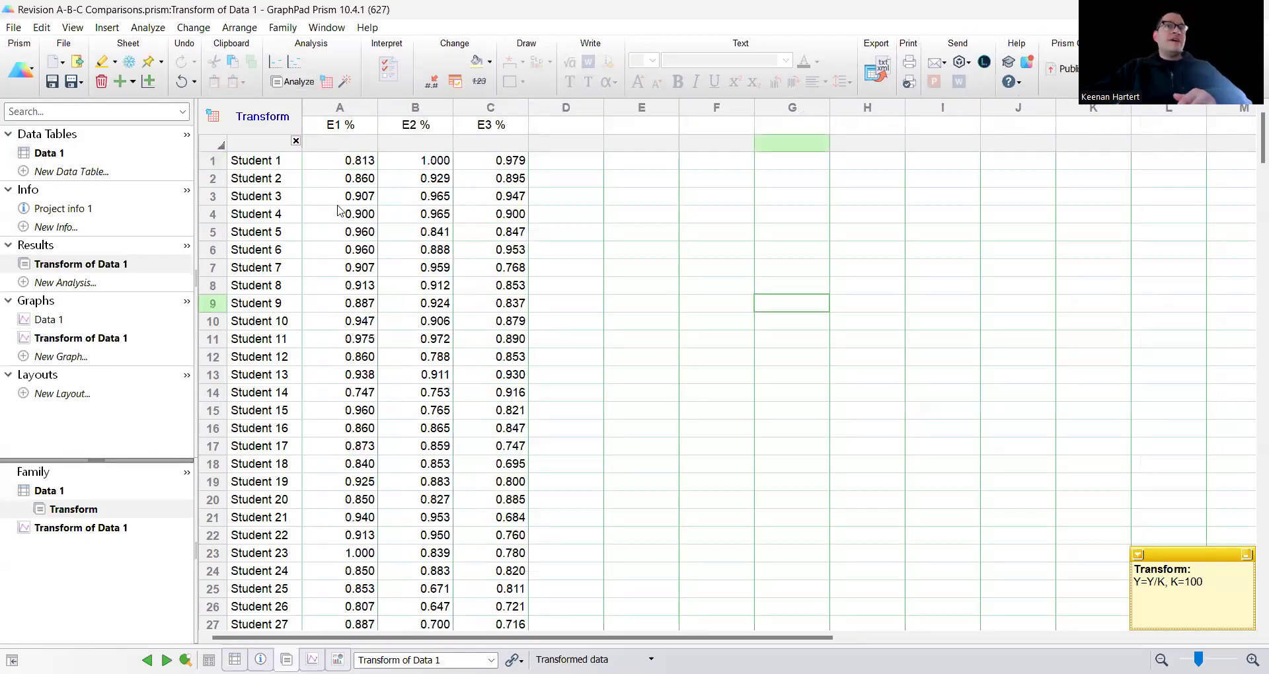
- Examine the transformed E1 %, E2 % and E3 % values across the student rows of the results table
left_click_drag(334, 201, 502, 252)
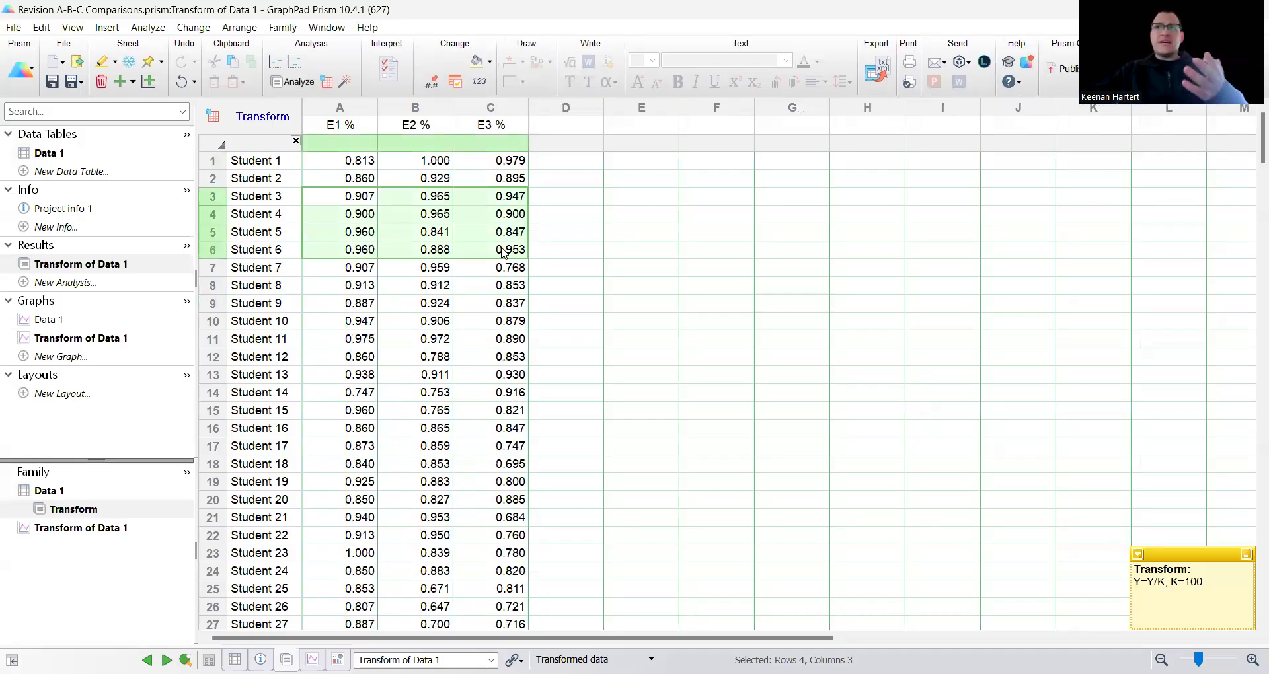
left_click(699, 376)
scroll(374, 454, "down", 6)
scroll(374, 454, "down", 5)
left_click(355, 464)
scroll(355, 464, "up", 6)
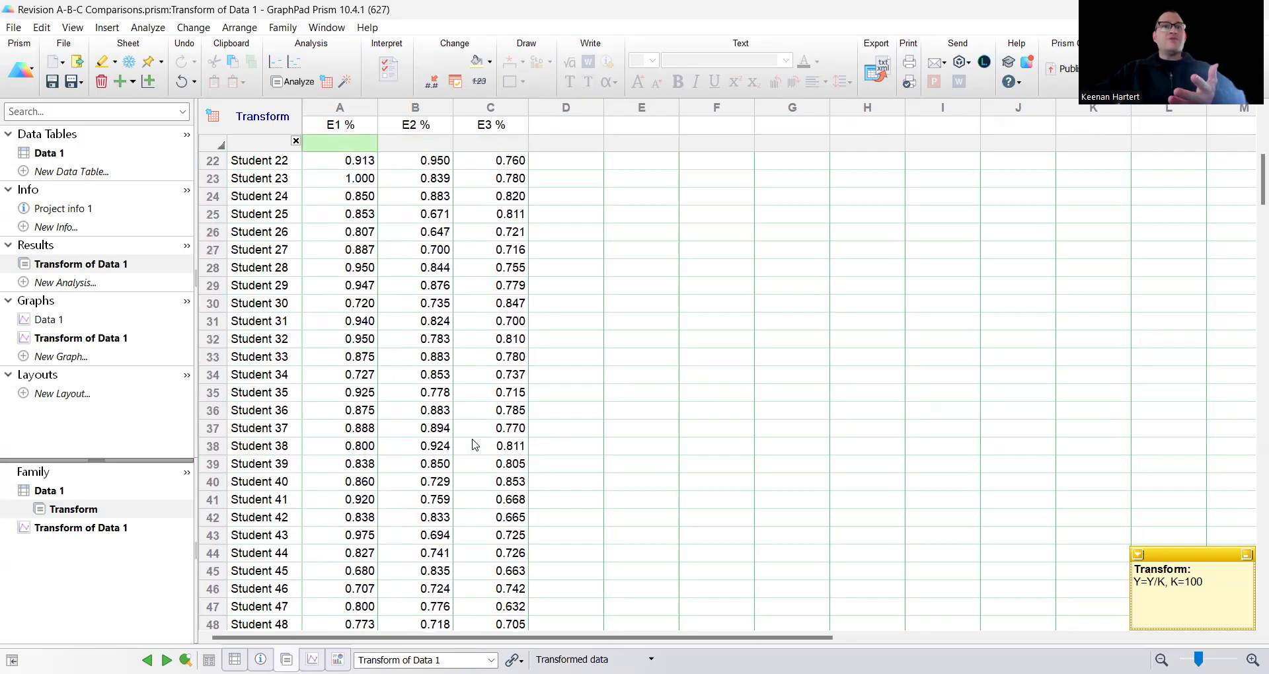
scroll(473, 444, "up", 5)
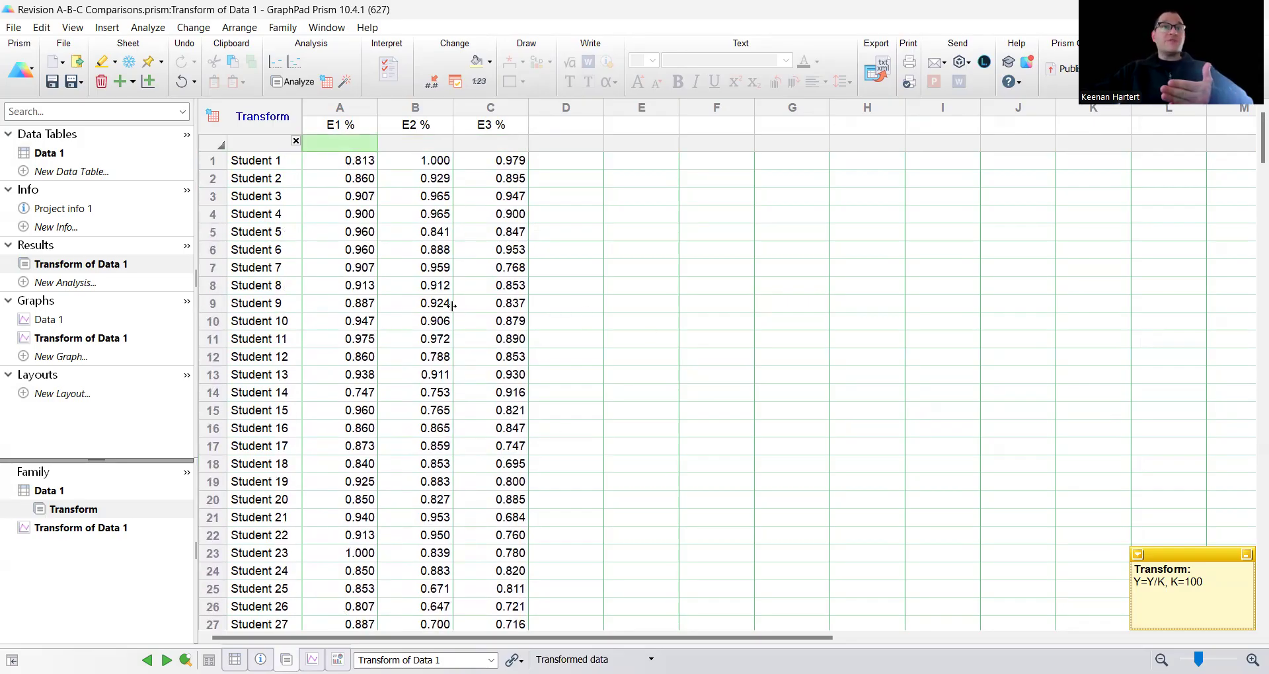
- Compare the graph of the transformed data with the graph of the original Data 1 values
left_click(83, 340)
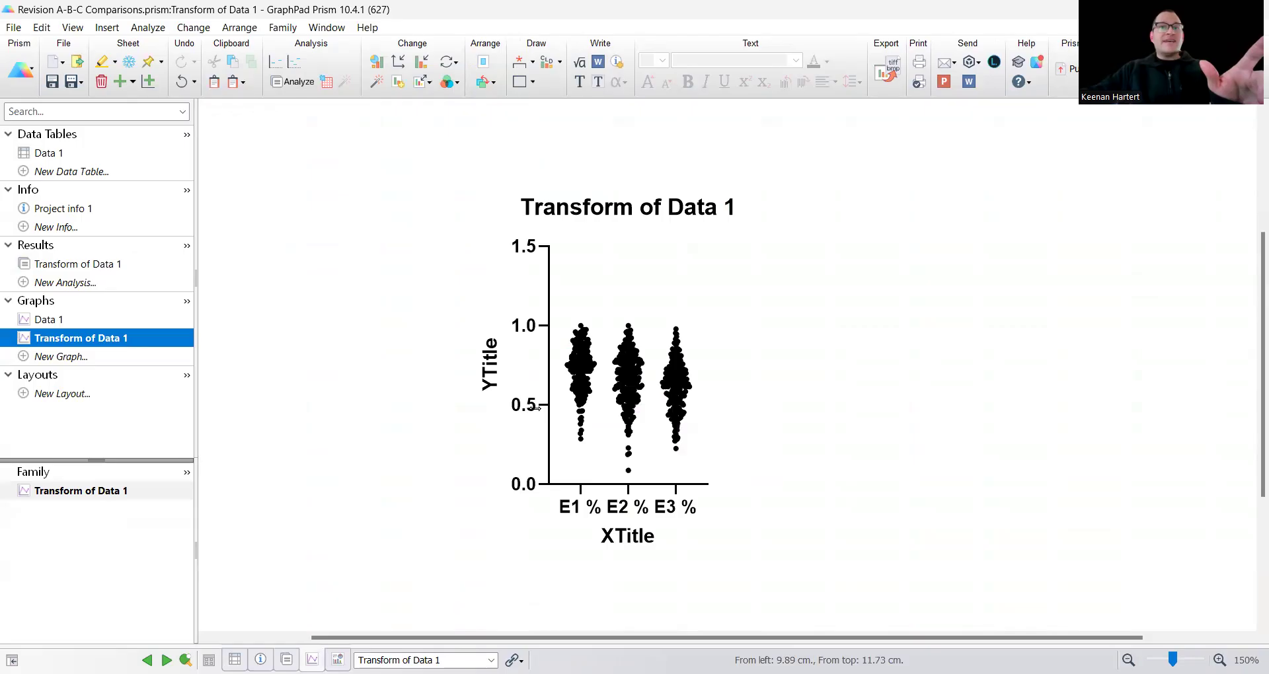
left_click(84, 320)
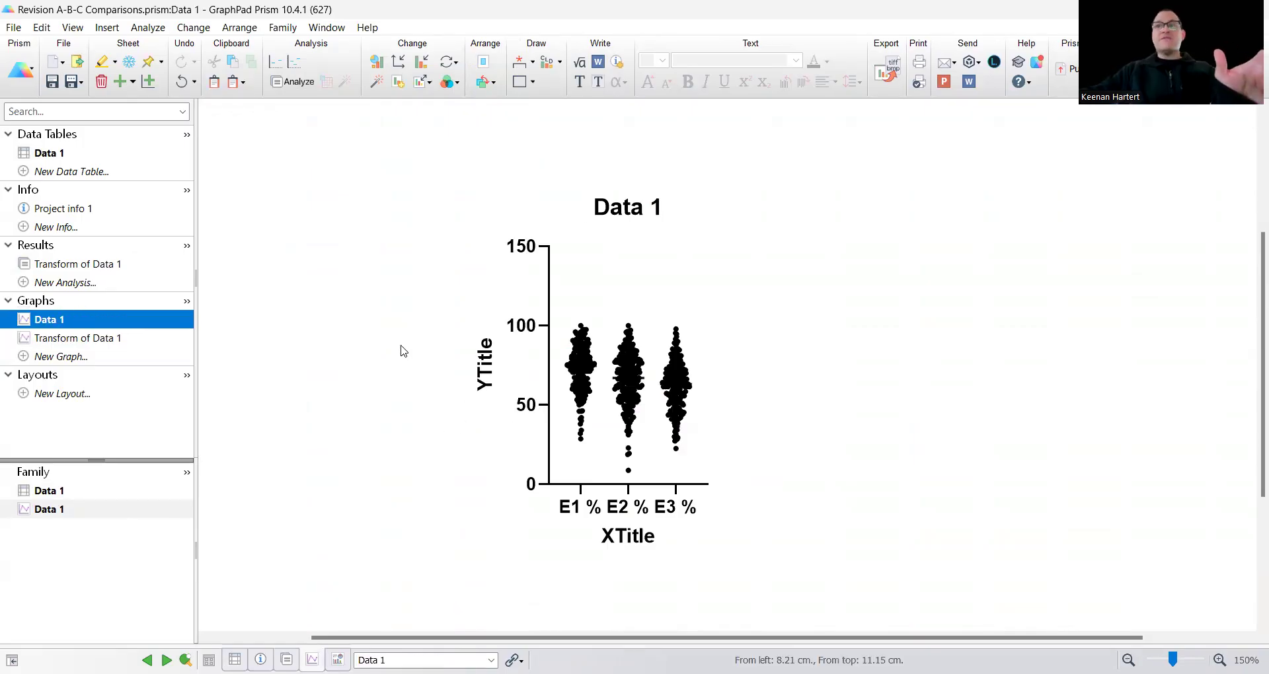
- Return to the Data 1 table and start a Descriptive Statistics analysis on the E1 %, E2 % and E3 % data sets
left_click(61, 153)
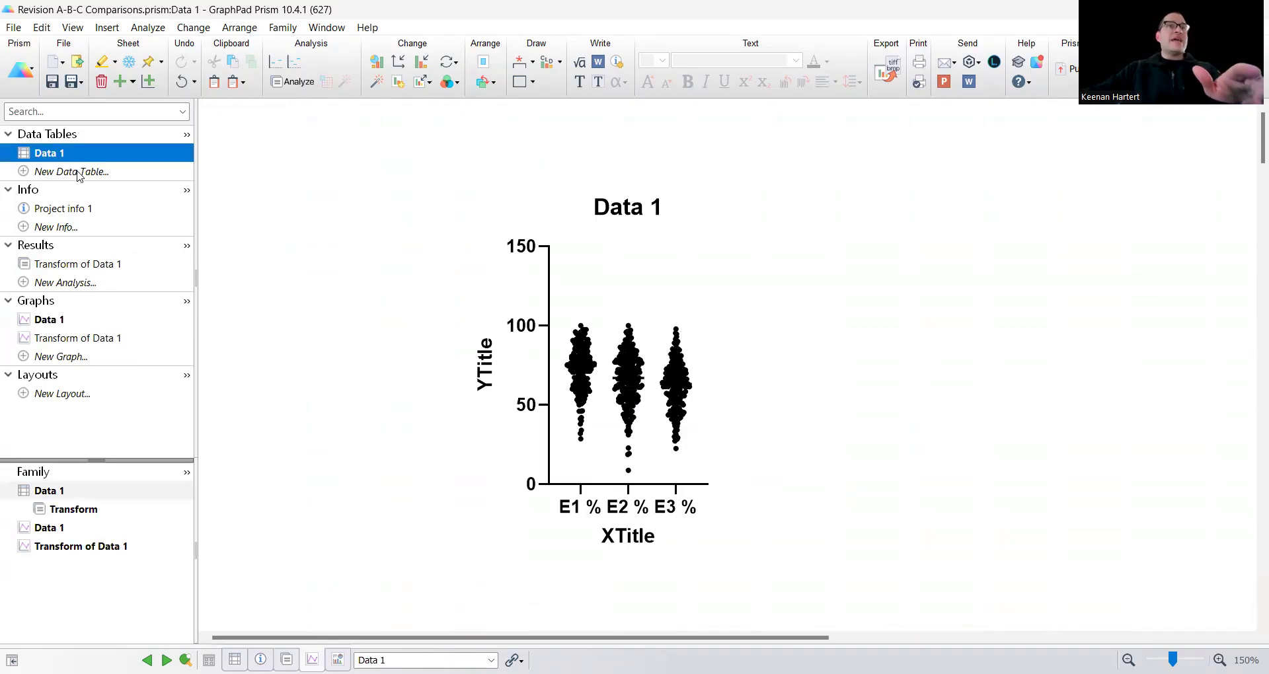
left_click(603, 228)
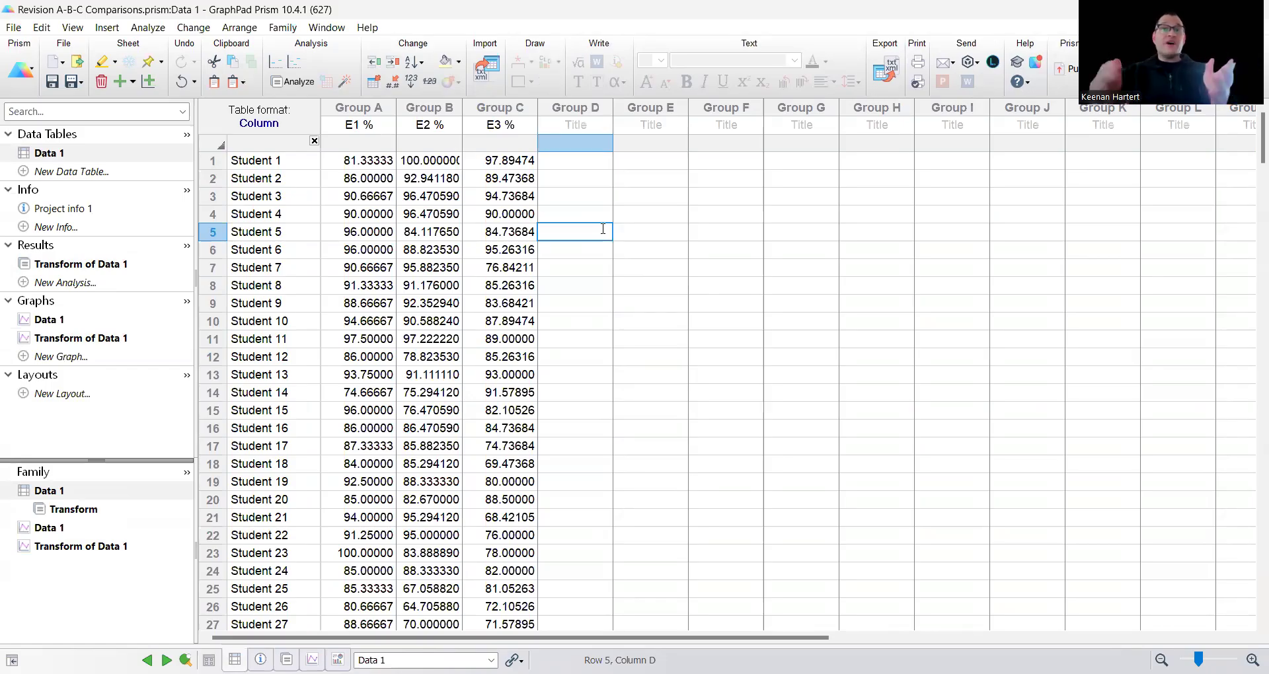
left_click(652, 285)
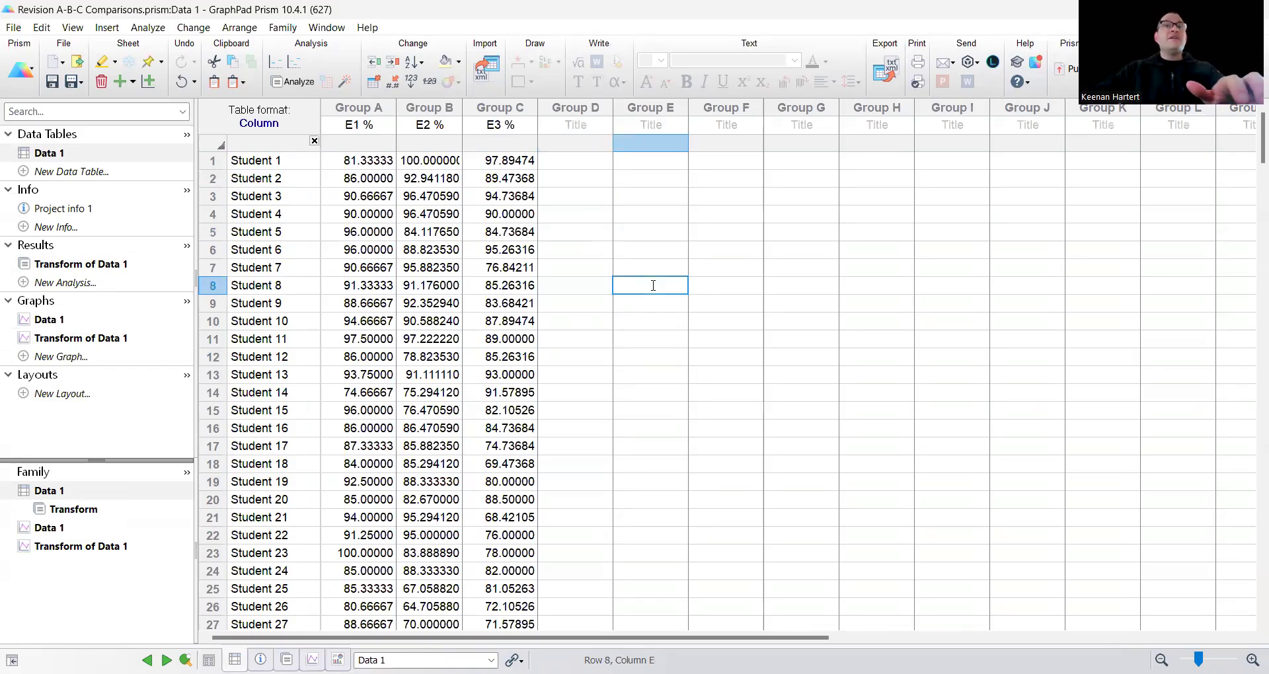
left_click(646, 234)
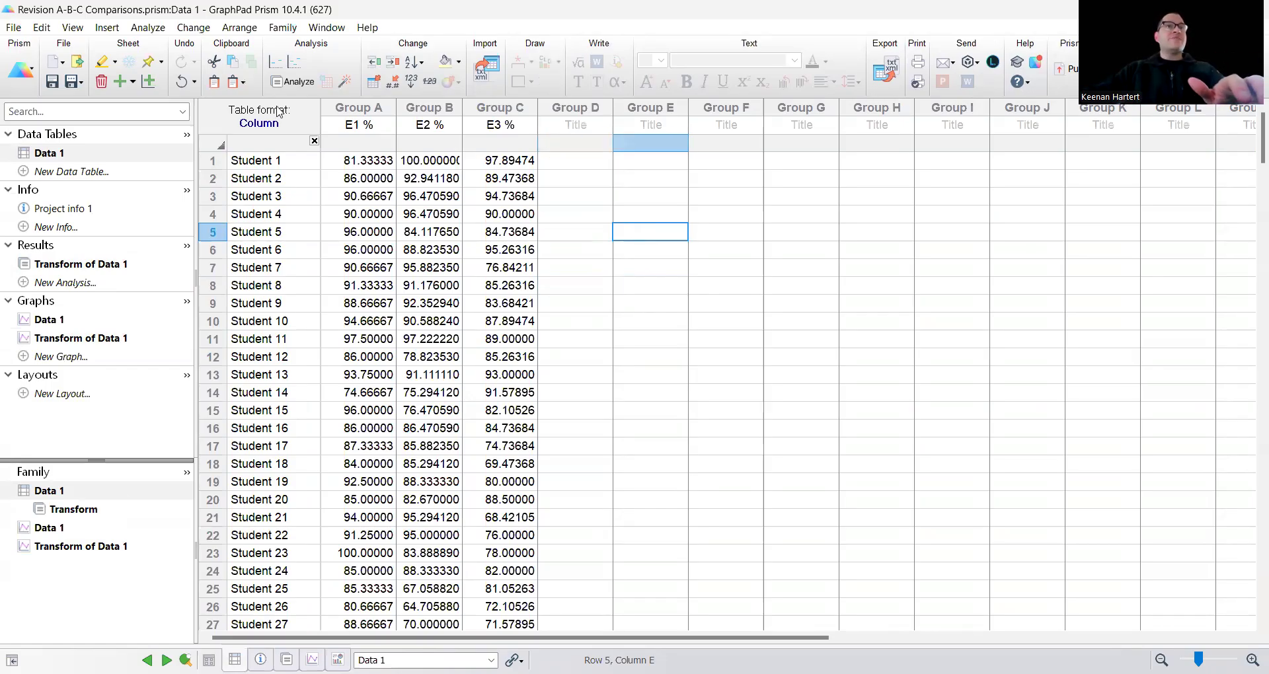
left_click(143, 29)
mouse_move(213, 91)
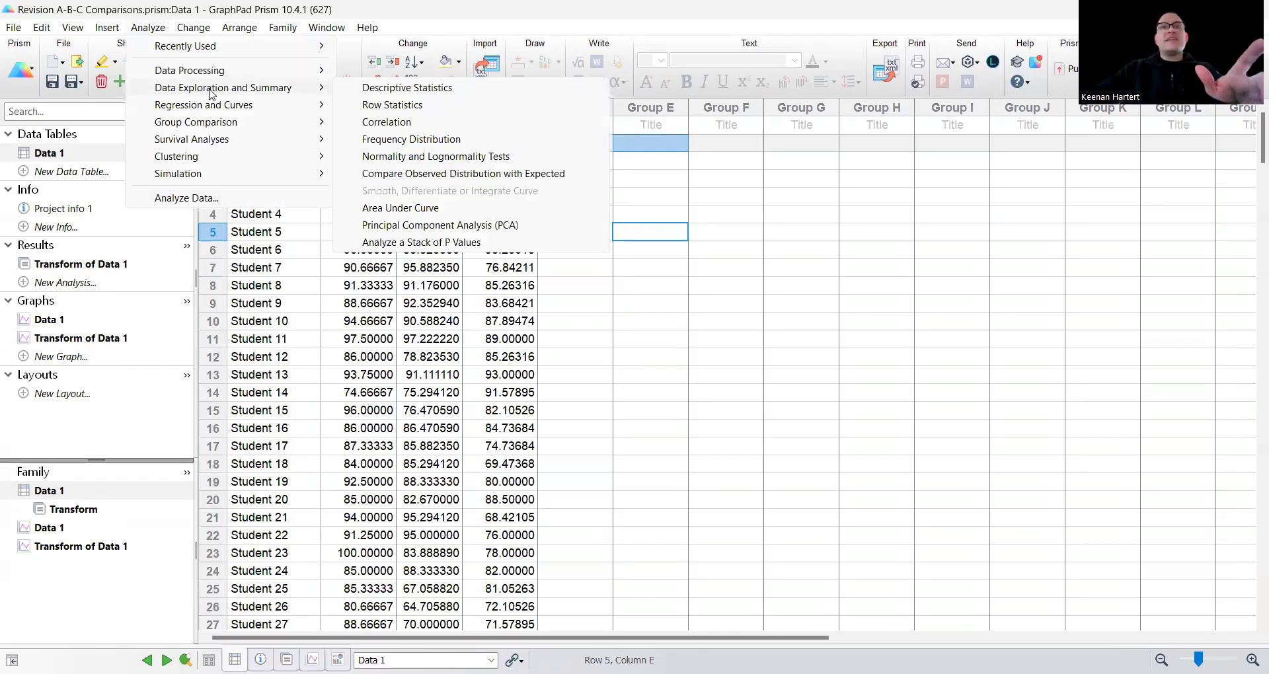
left_click(397, 89)
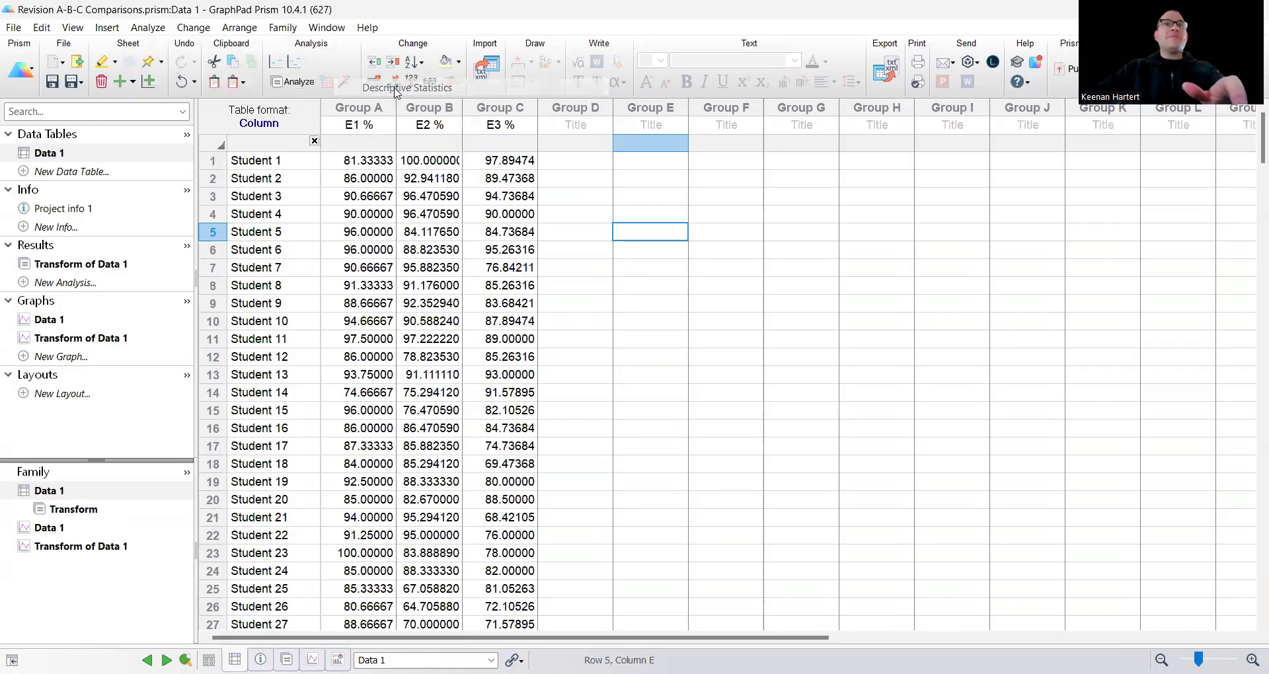
left_click(804, 534)
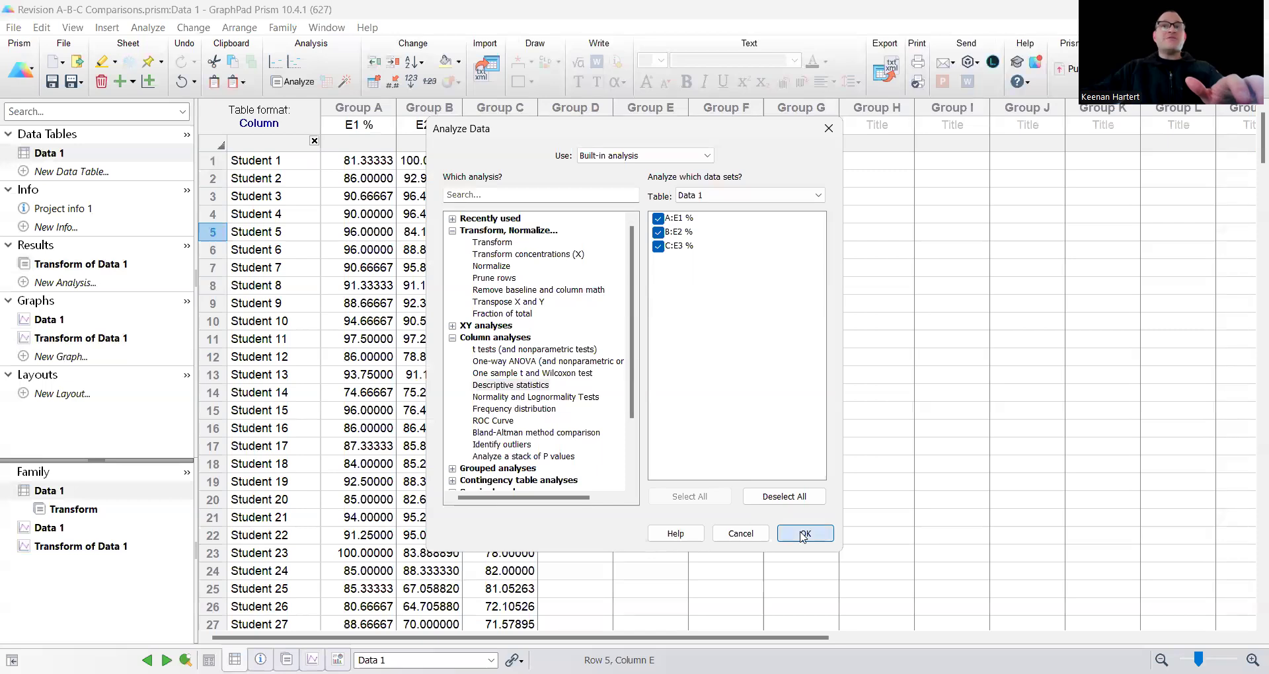
- Add skewness and kurtosis and the quartiles to the descriptive statistics and calculate them
left_click(464, 249)
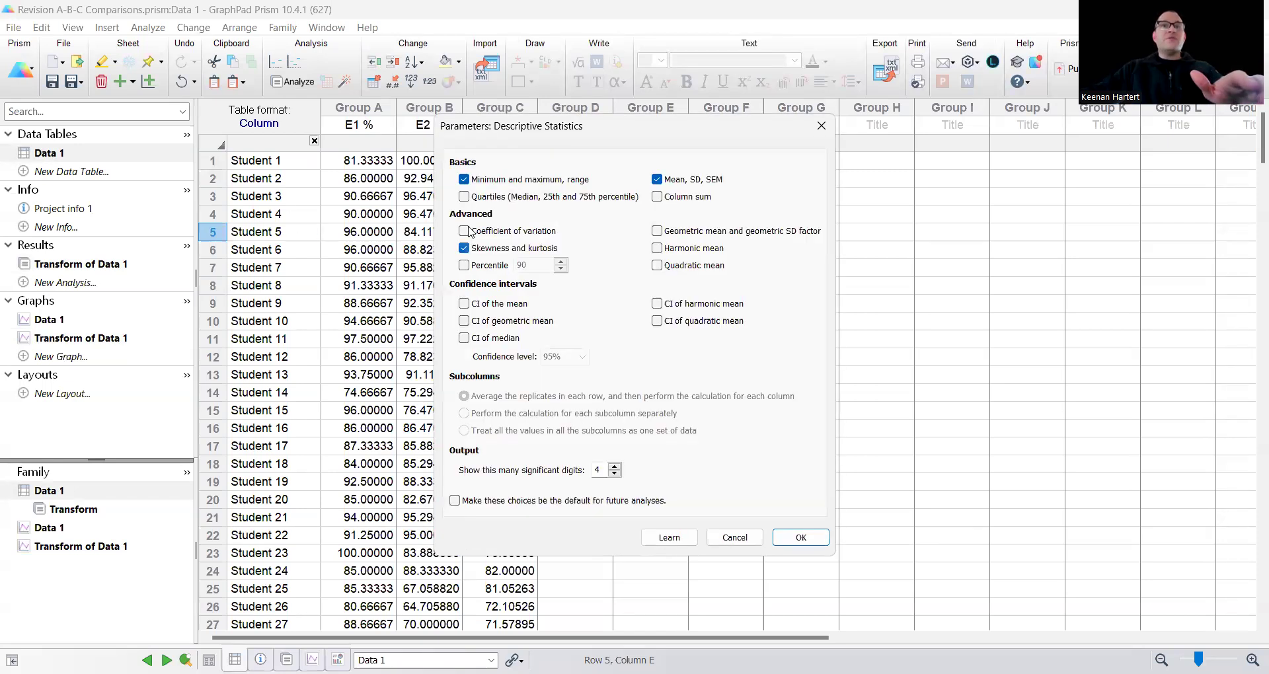
left_click(478, 198)
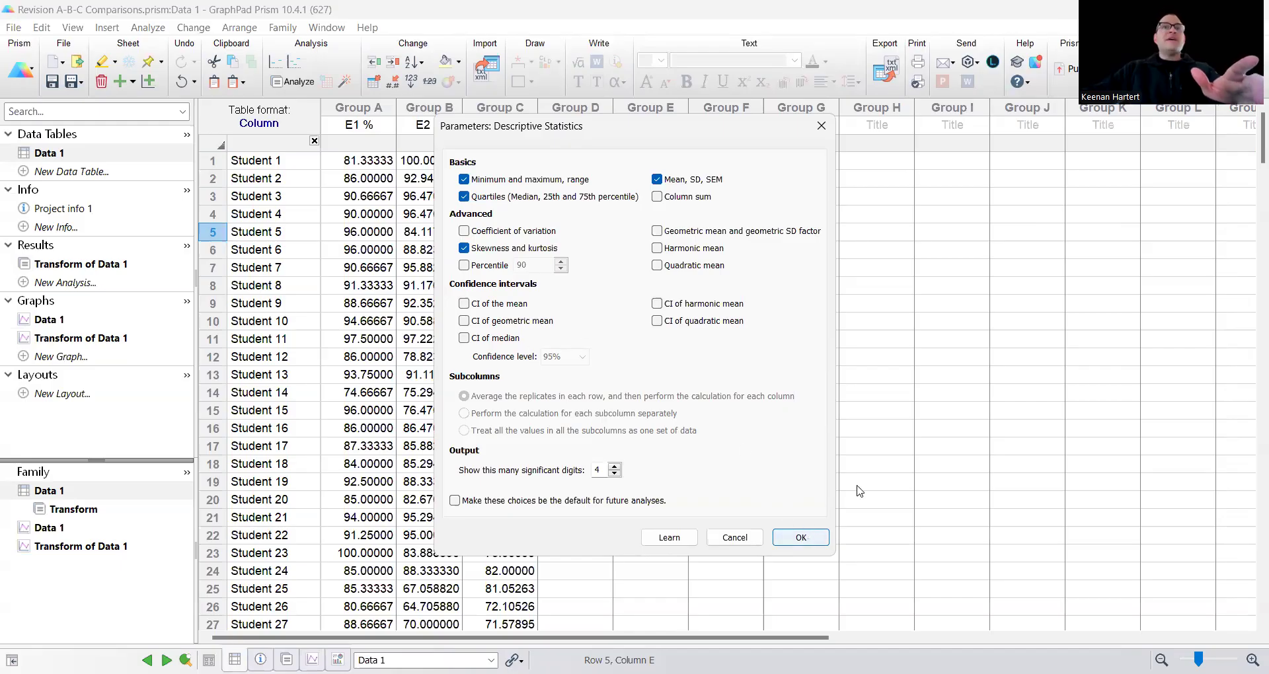
key("Return")
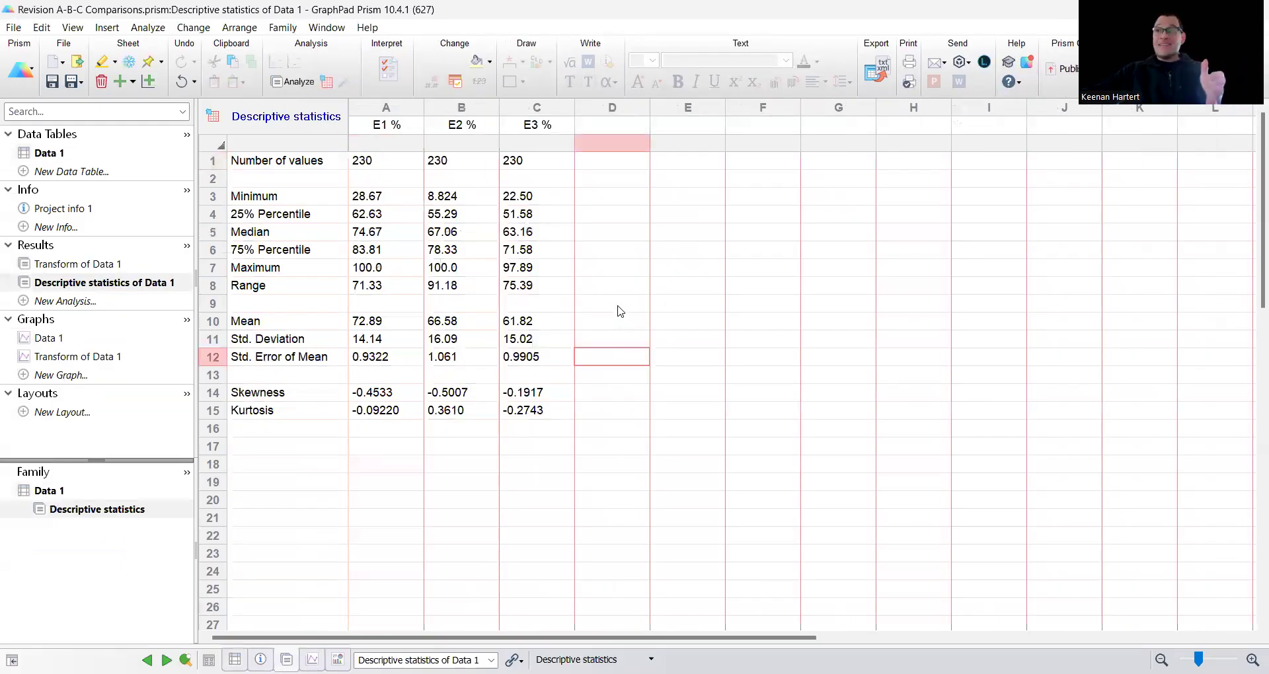
- Examine the descriptive statistics of the E1 %, E2 % and E3 % columns, including the percentiles and medians
left_click(659, 253)
mouse_move(522, 254)
left_mouse_down()
mouse_move(370, 251)
mouse_move(524, 235)
left_mouse_up()
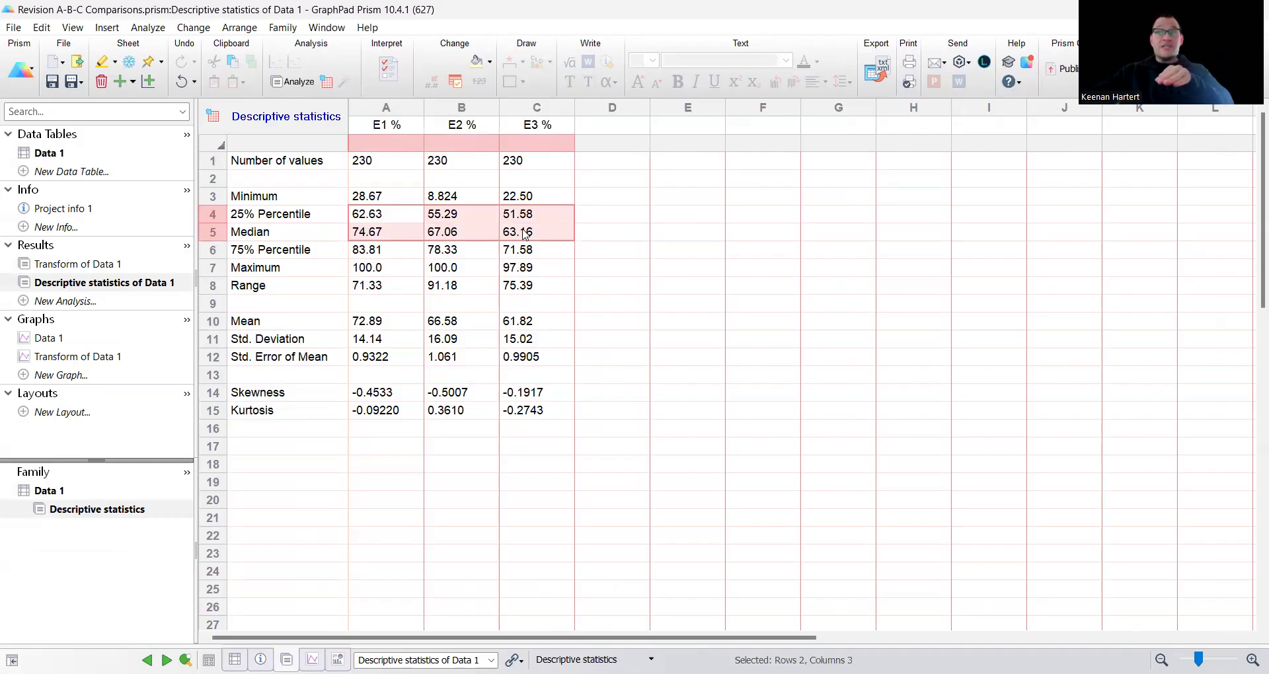
left_click_drag(403, 110, 513, 125)
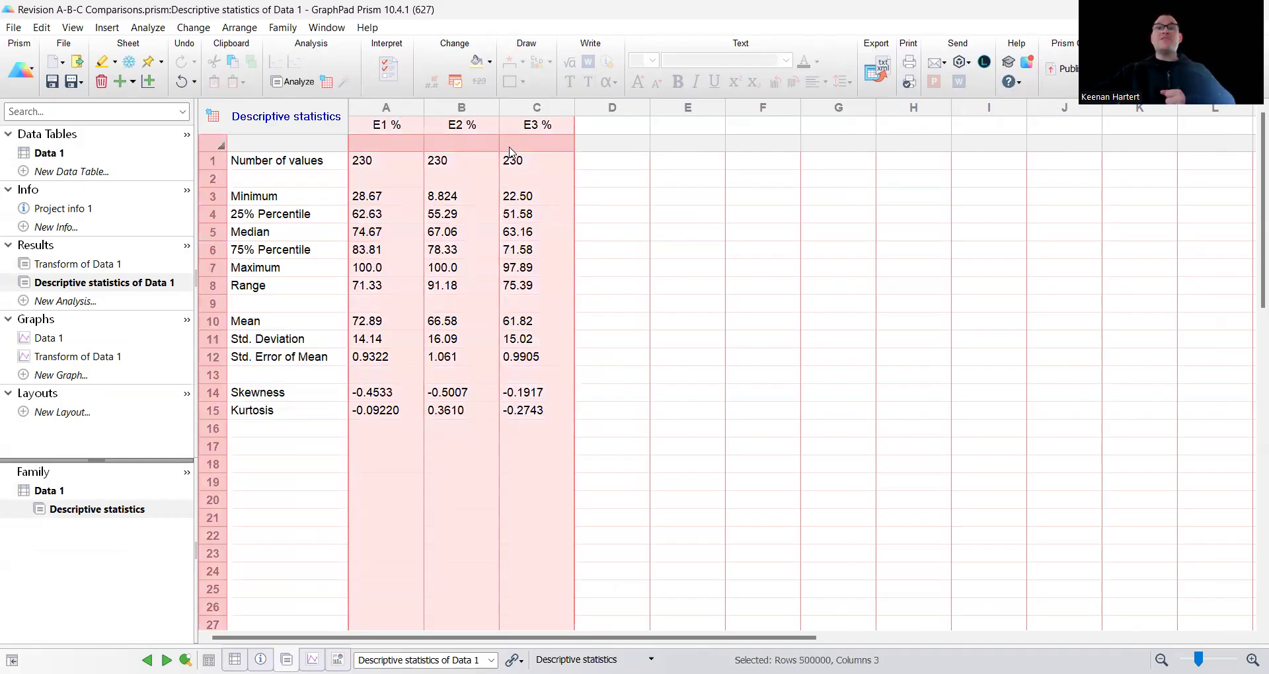
left_click(682, 323)
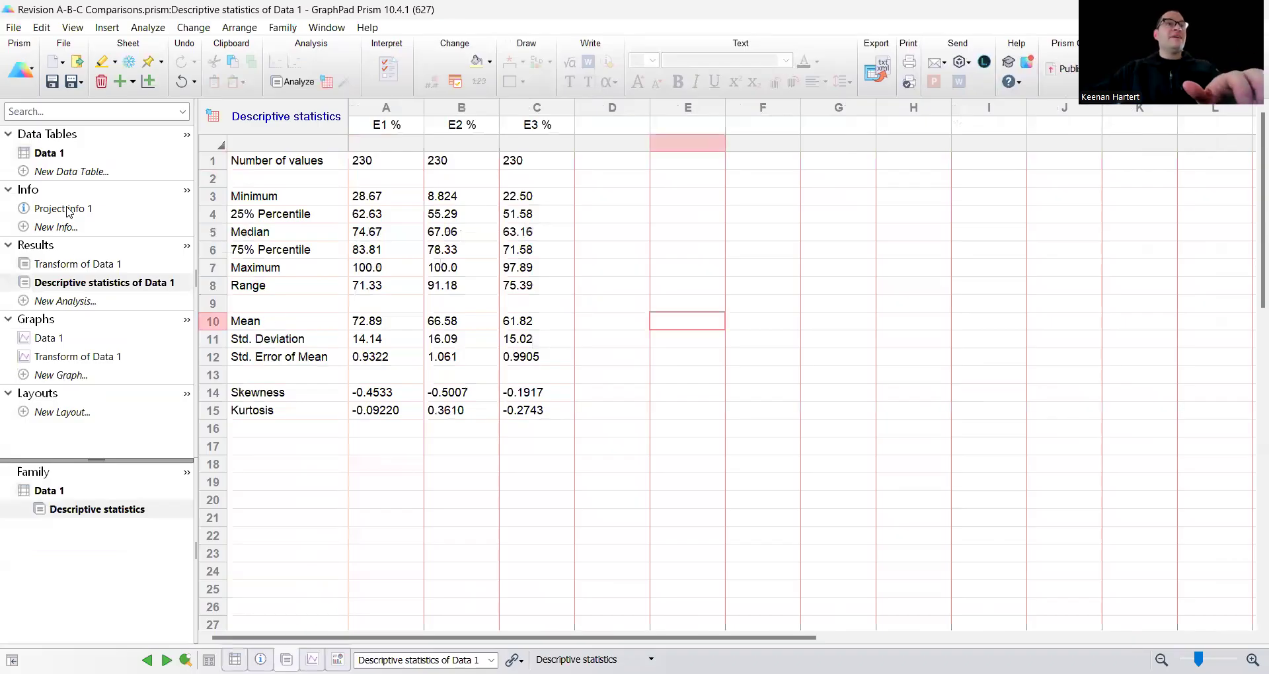
- Return to the Data 1 table and start a Row Statistics analysis on the E1 %, E2 % and E3 % data sets
left_click(48, 153)
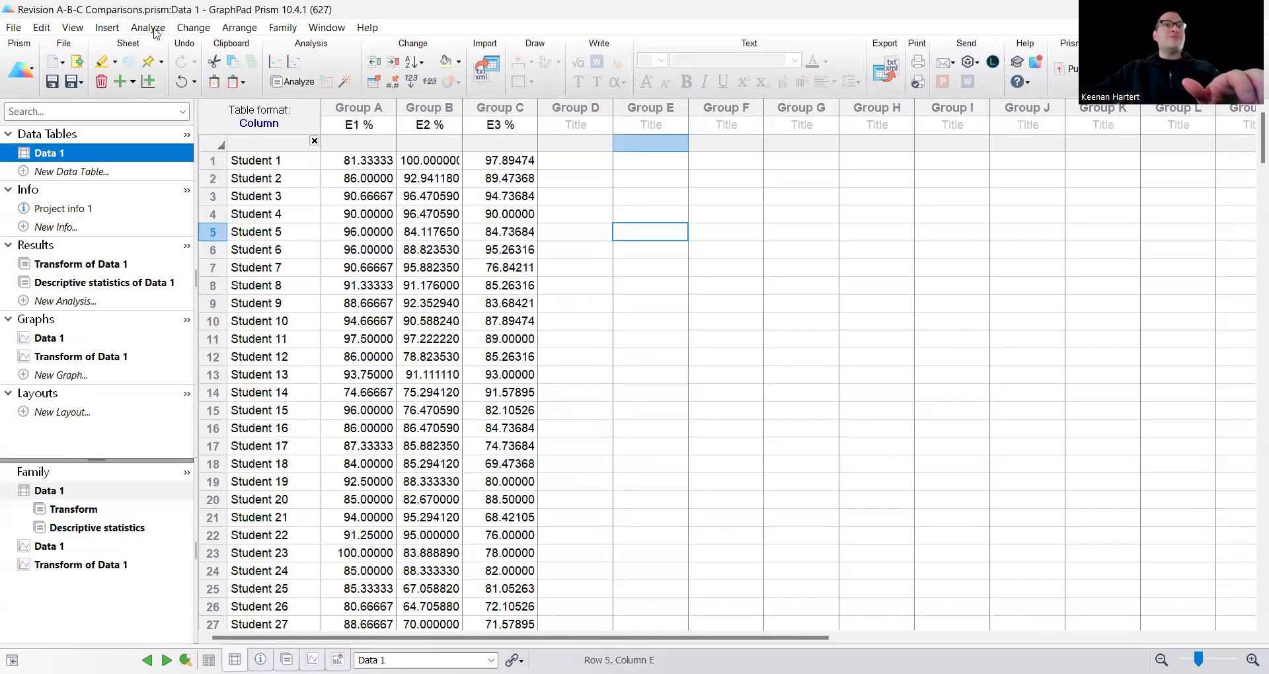
left_click(148, 27)
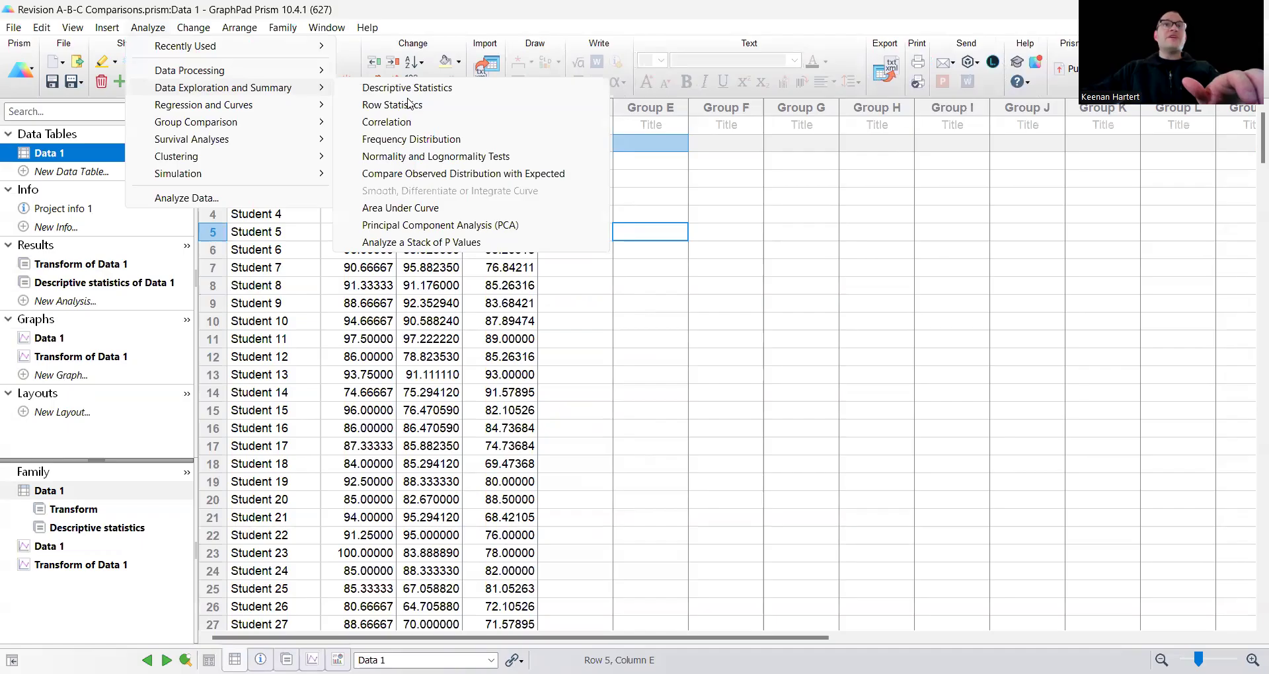
left_click(411, 108)
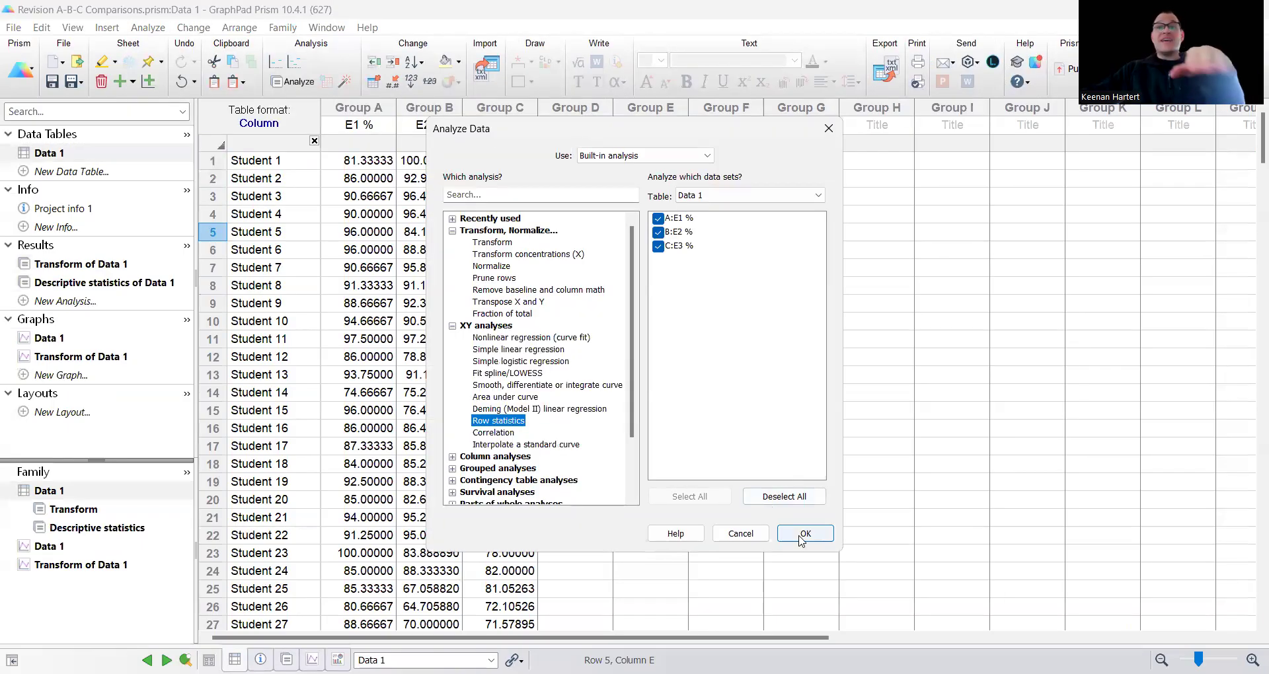
left_click(801, 536)
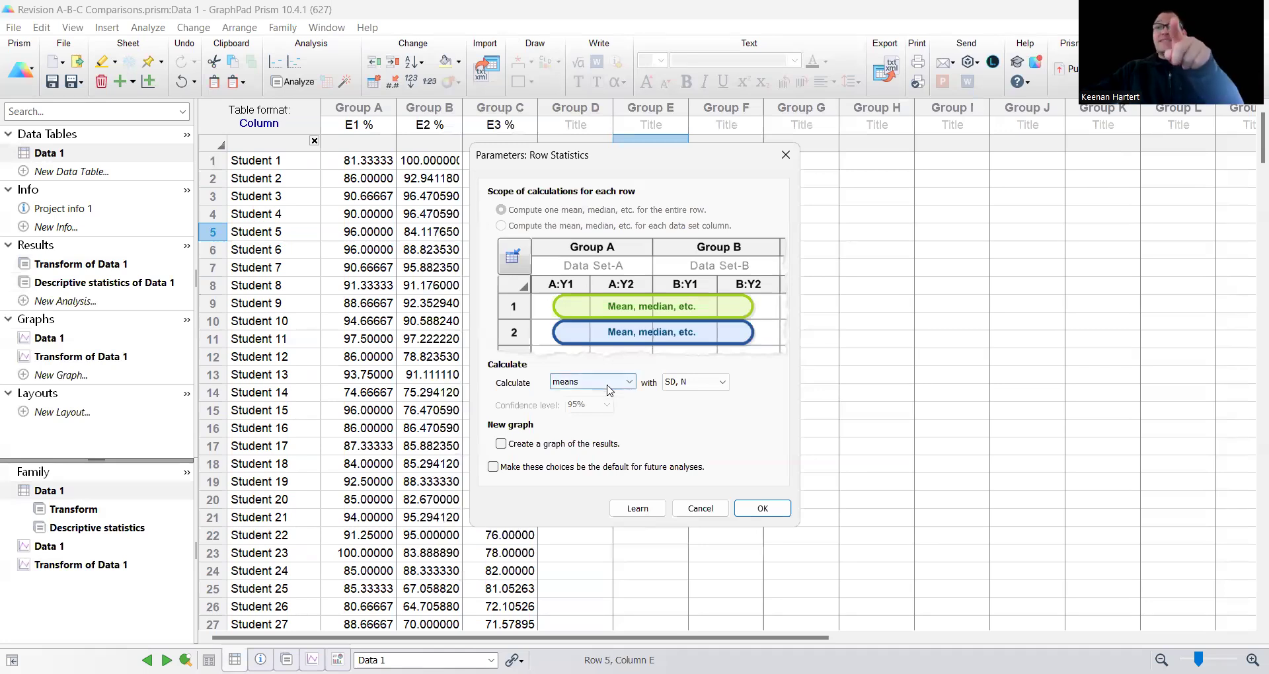
- Calculate the row means with SD, N for each student and create a graph of the results
left_click(608, 389)
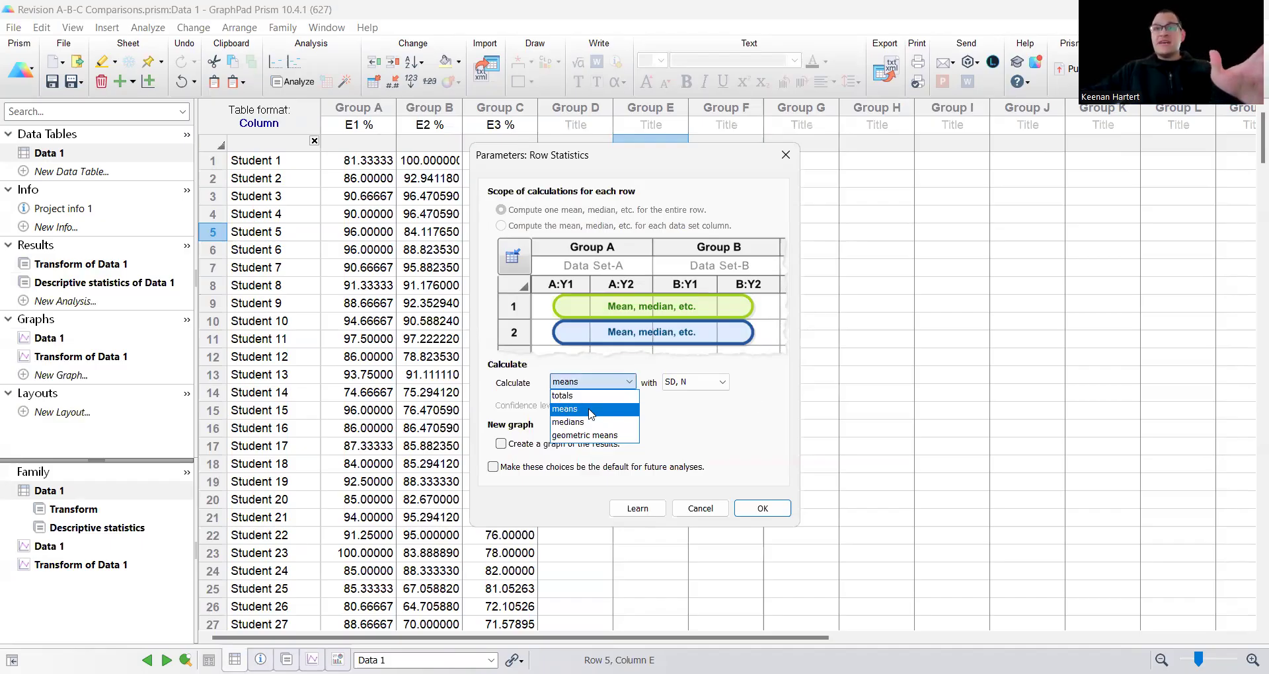
left_click(590, 409)
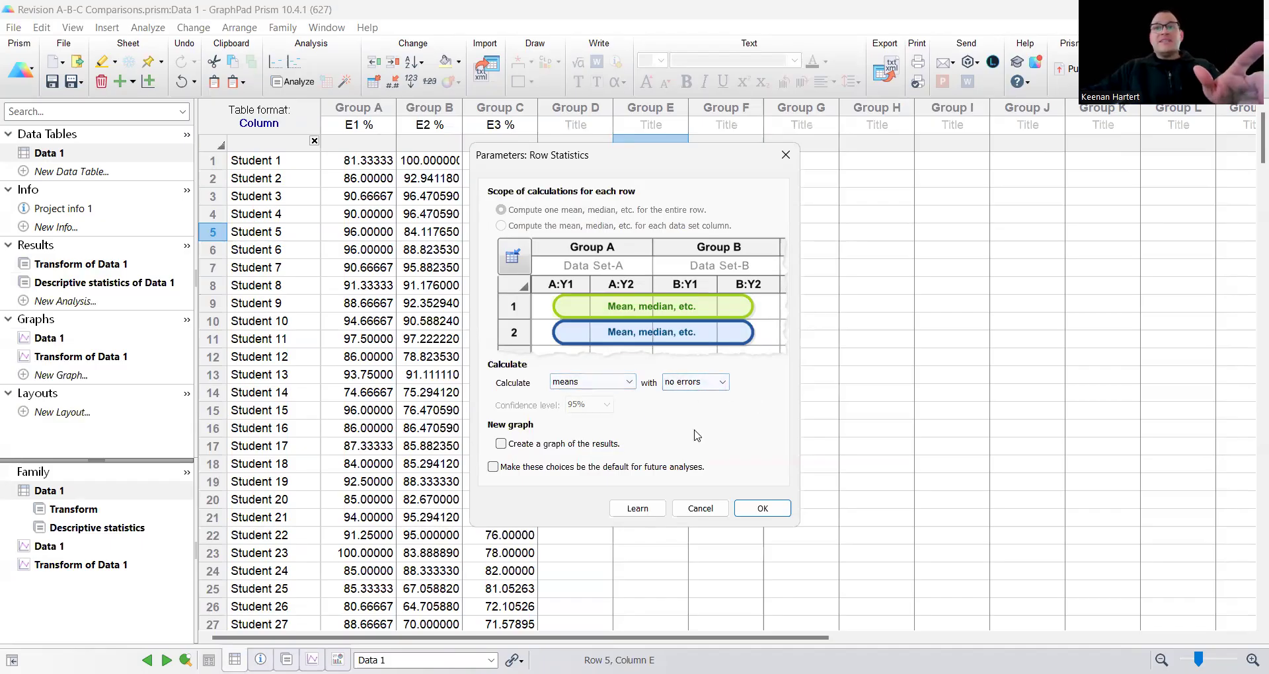
left_click(695, 382)
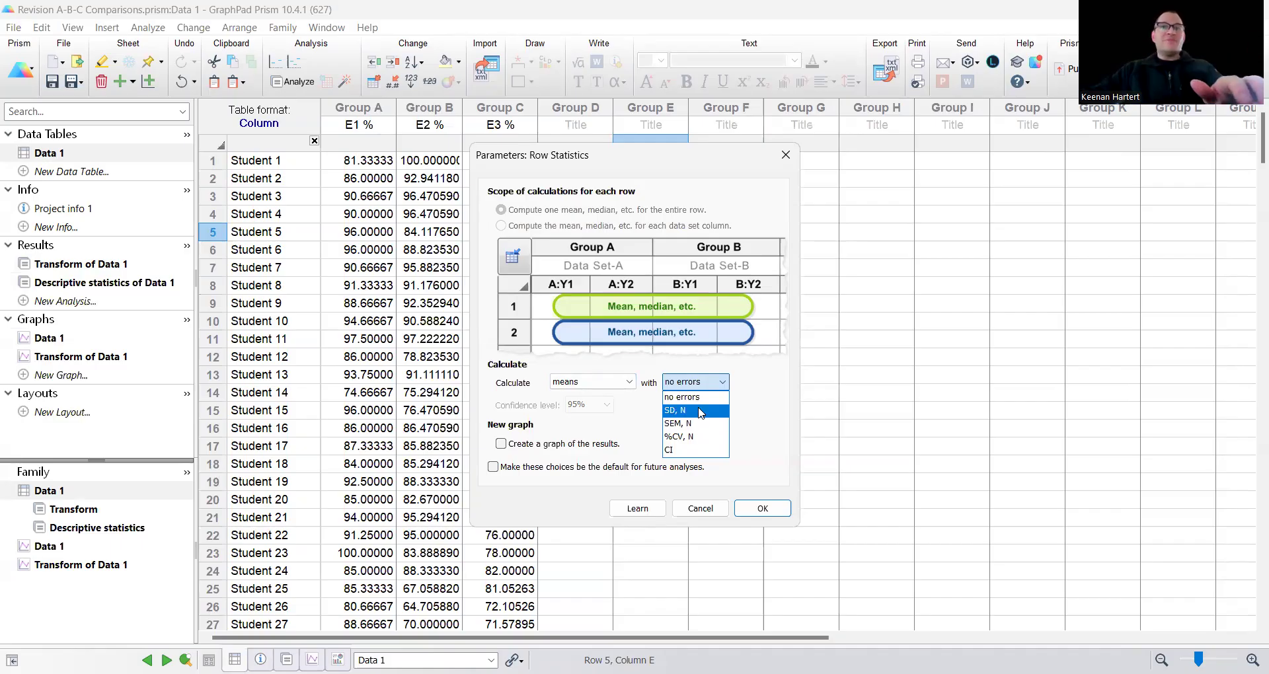
left_click(700, 412)
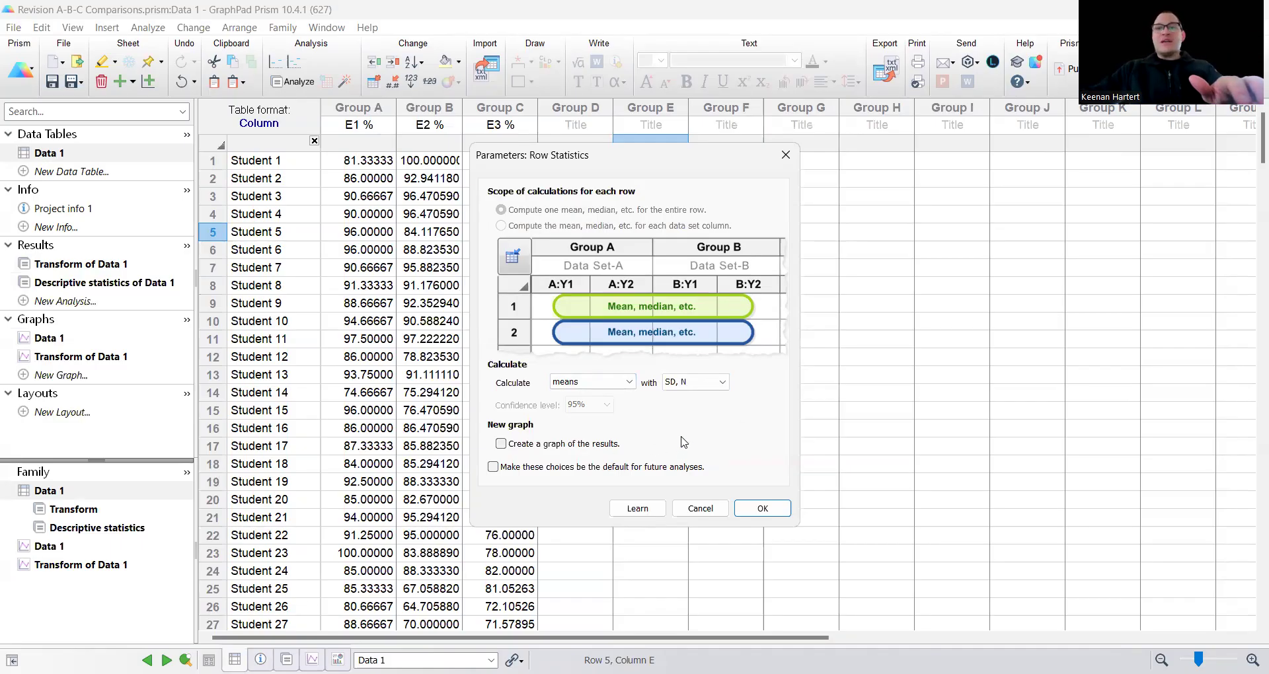
left_click(571, 445)
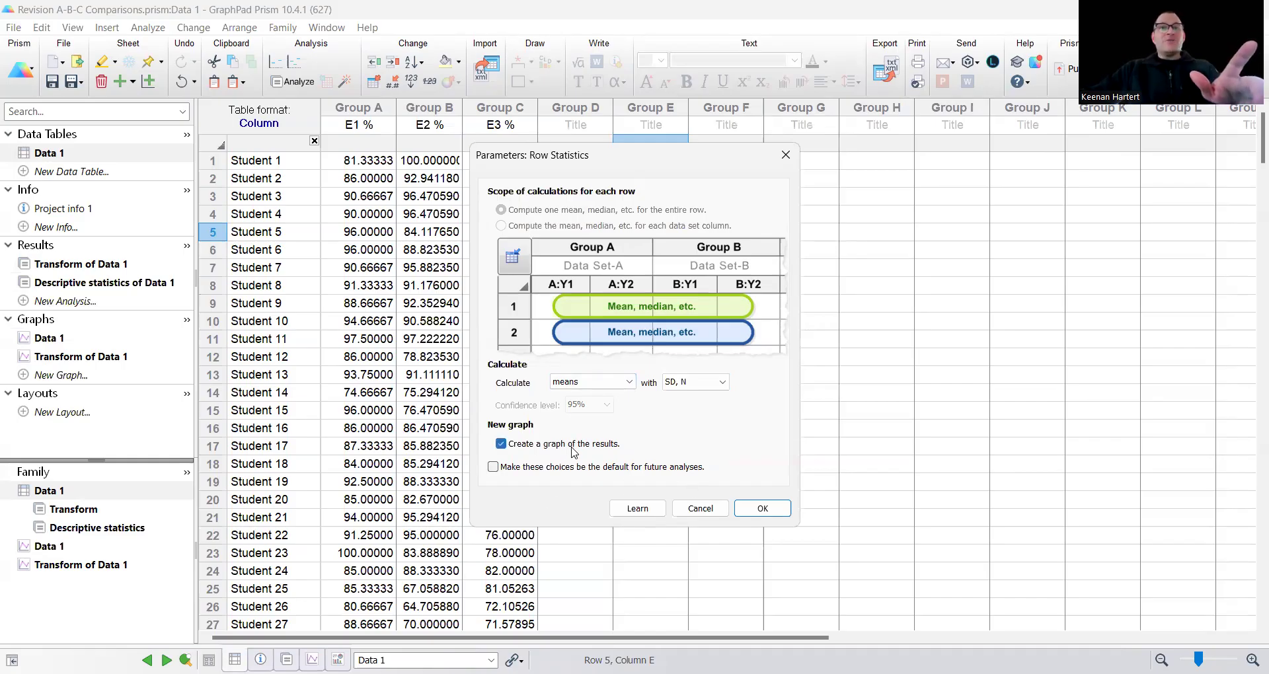
left_click(763, 509)
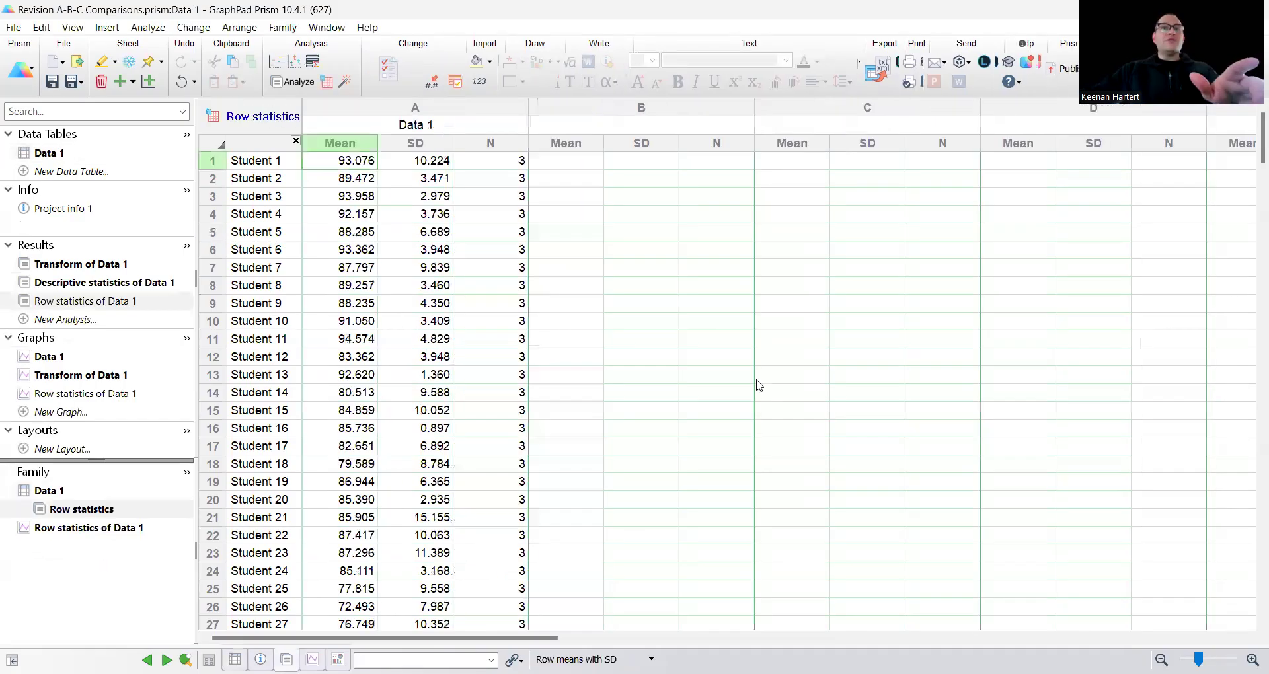
- Look through the row statistics of all students and view the graph of the row means with SD
scroll(337, 264, "down", 6)
scroll(349, 317, "down", 10)
scroll(370, 321, "up", 16)
left_click(104, 395)
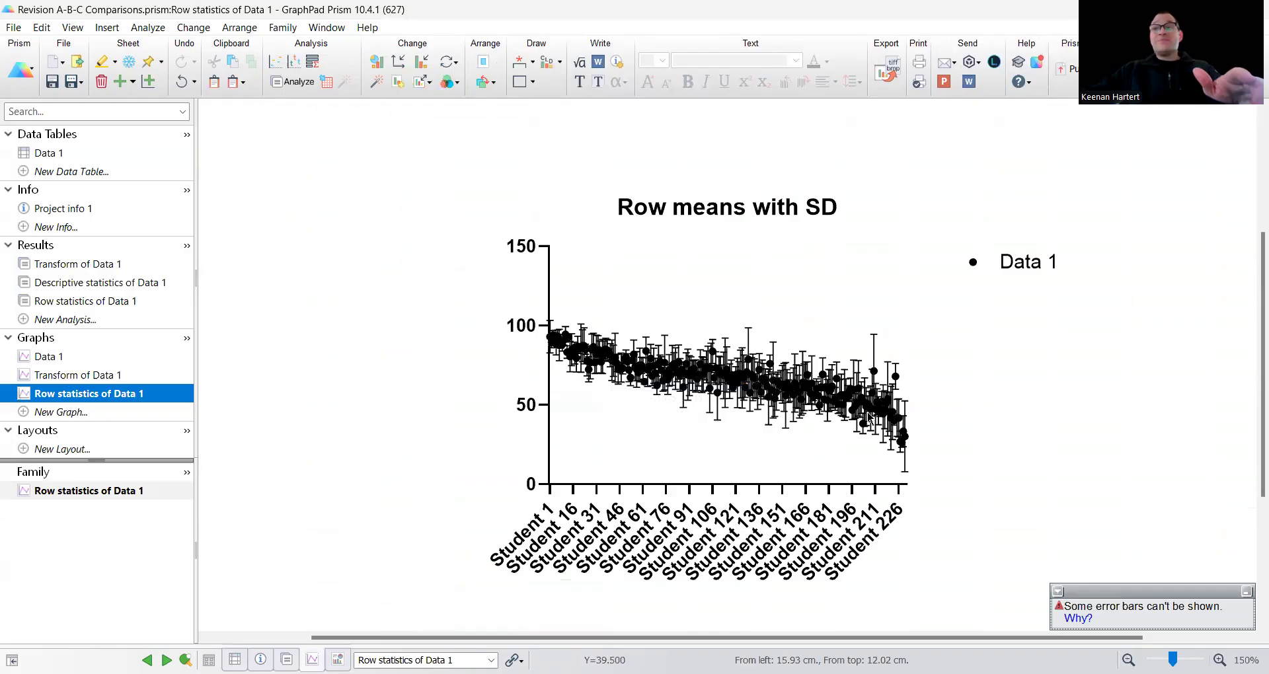
scroll(1033, 400, "down", 1)
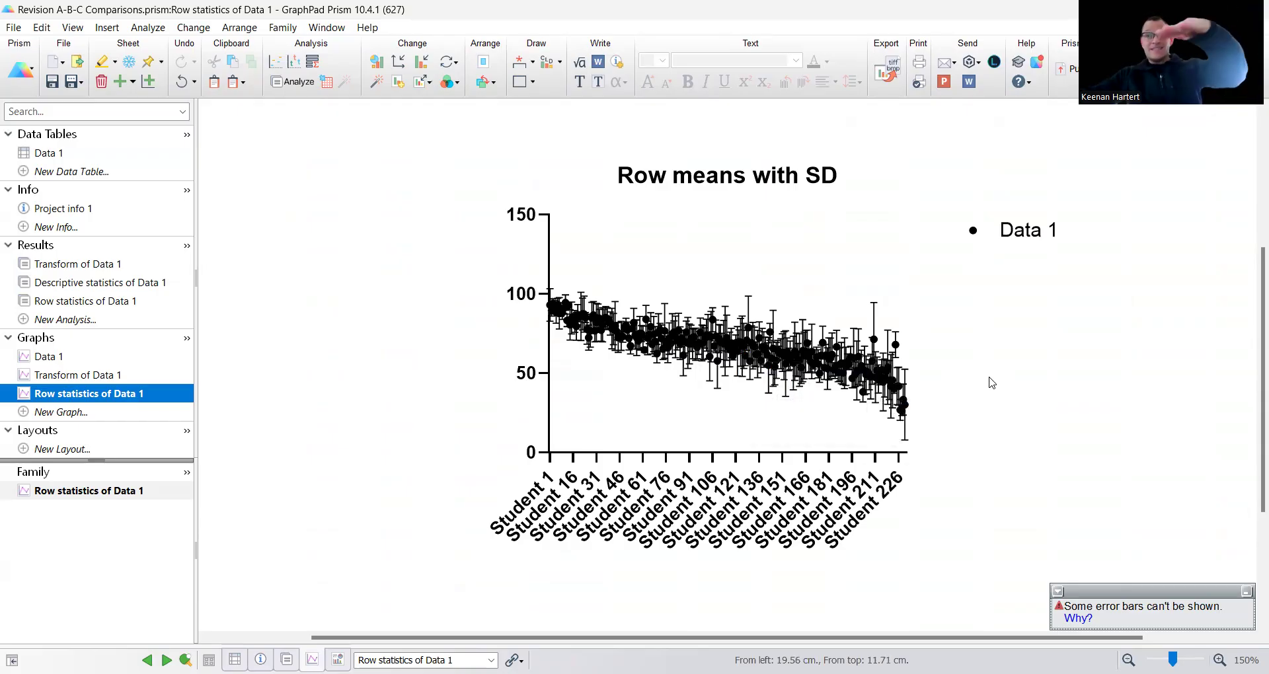
left_click(1007, 350)
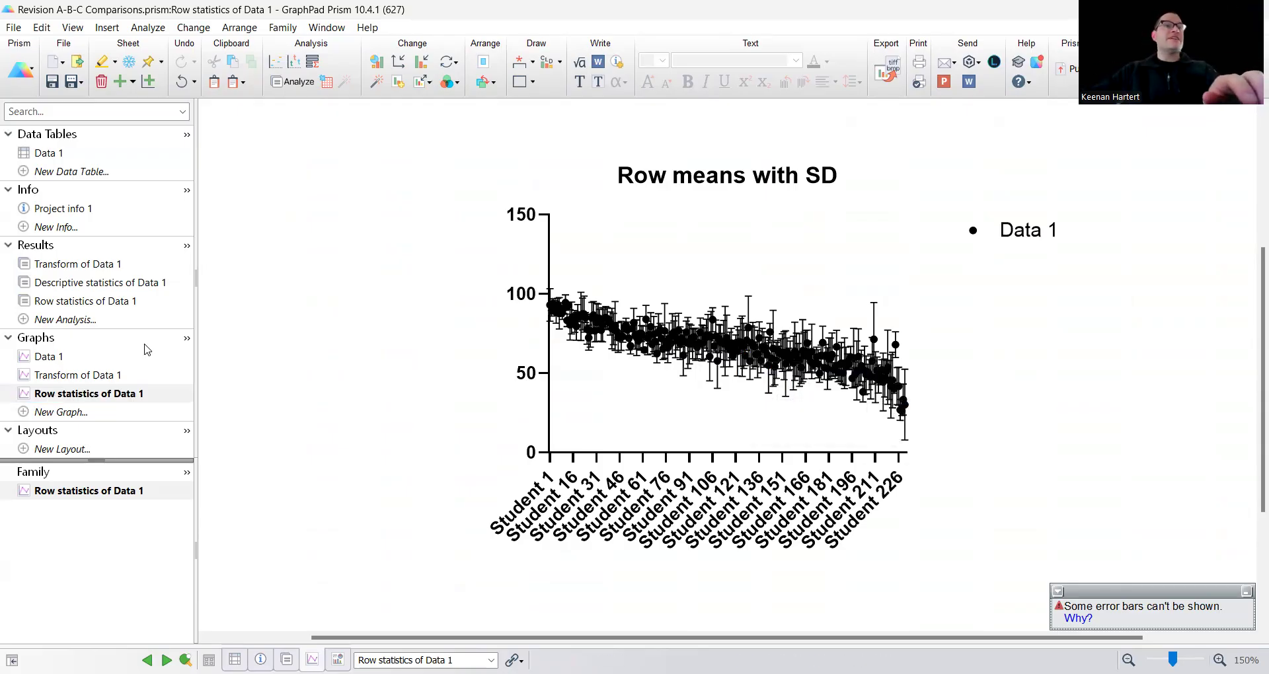
- Return to the Data 1 table and start a Remove Baseline and Column Math analysis on it
left_click(45, 153)
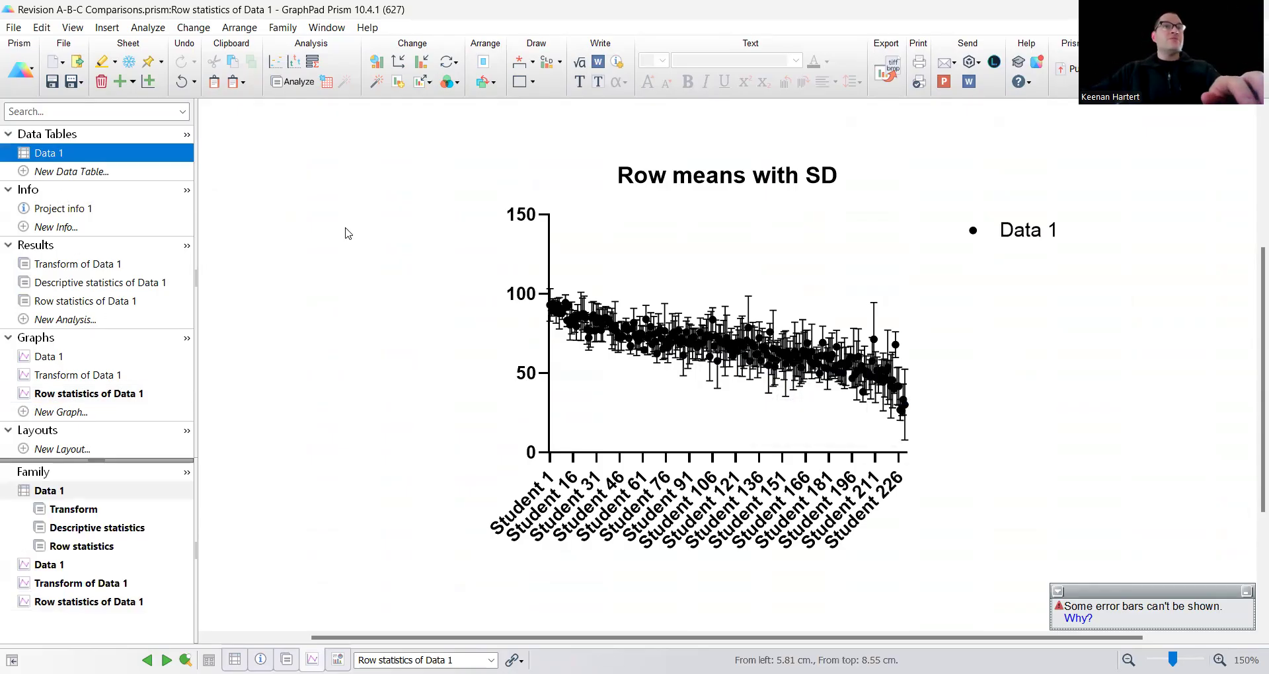
left_click(147, 28)
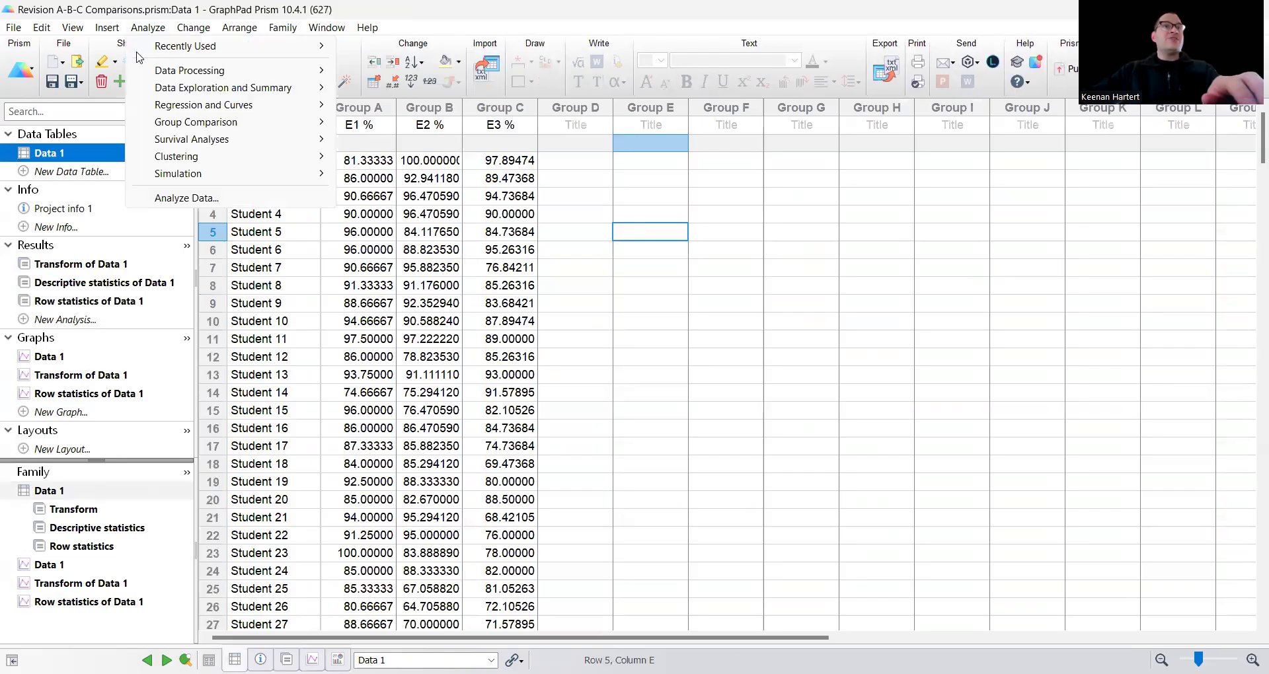
mouse_move(217, 91)
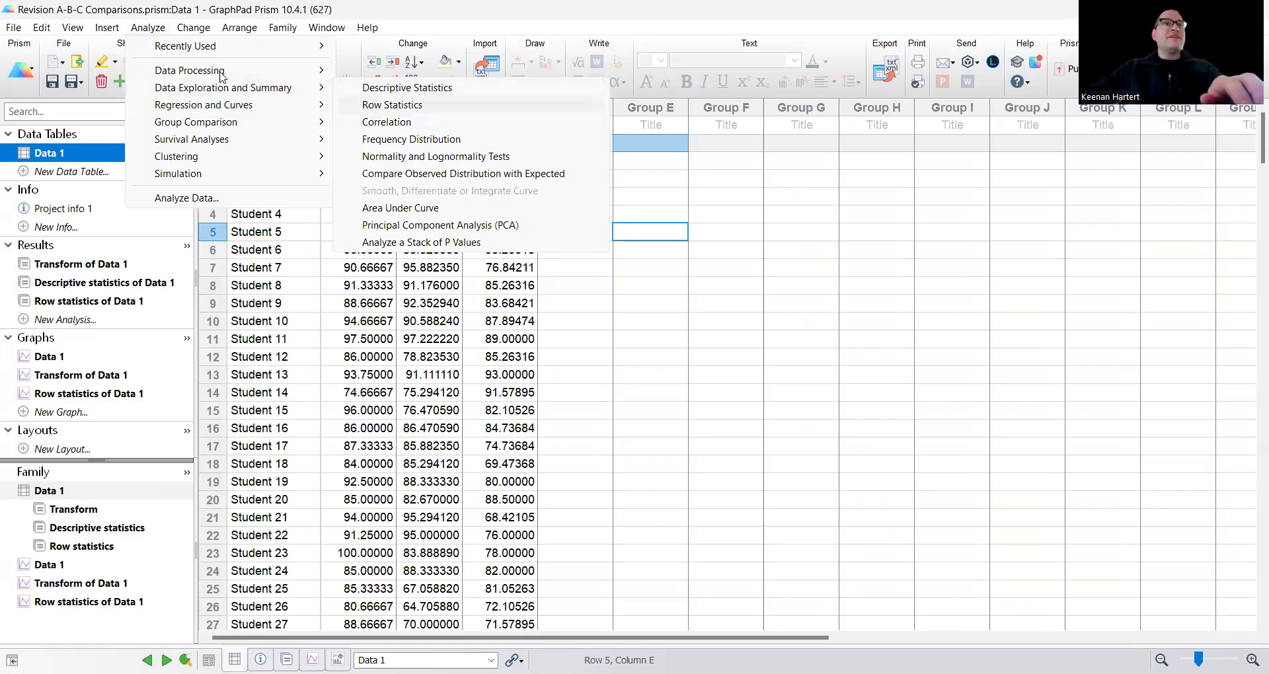
mouse_move(239, 74)
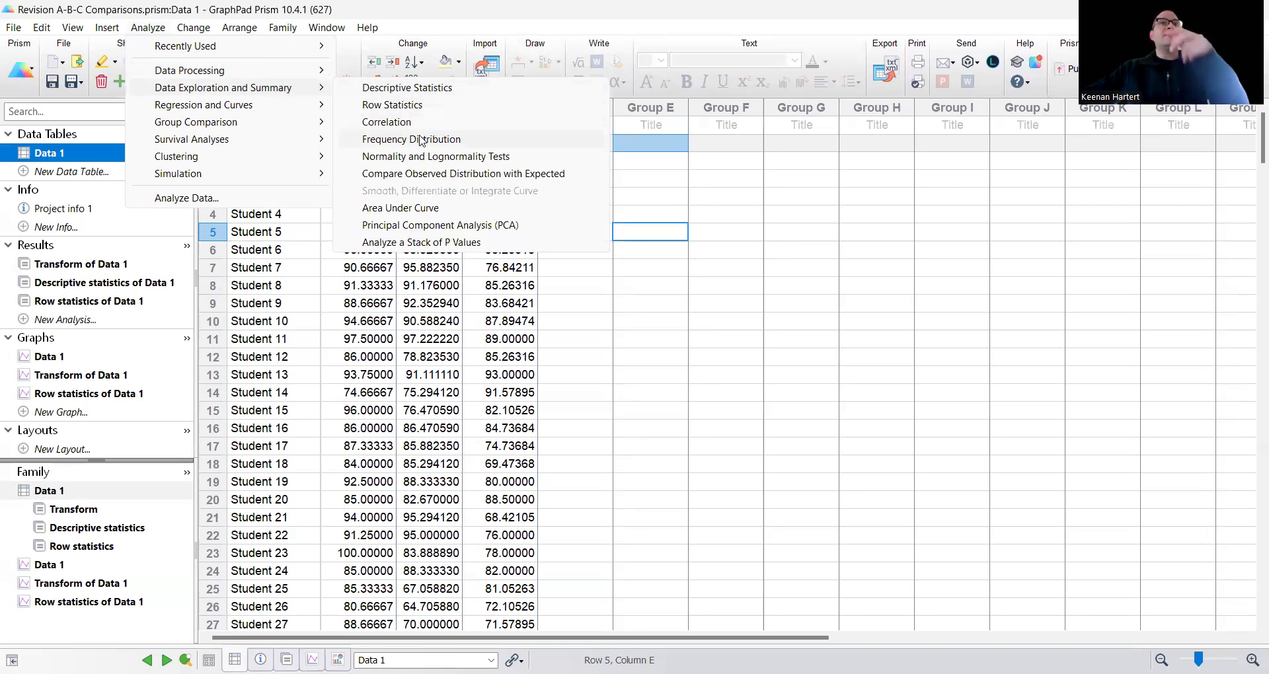
mouse_move(307, 72)
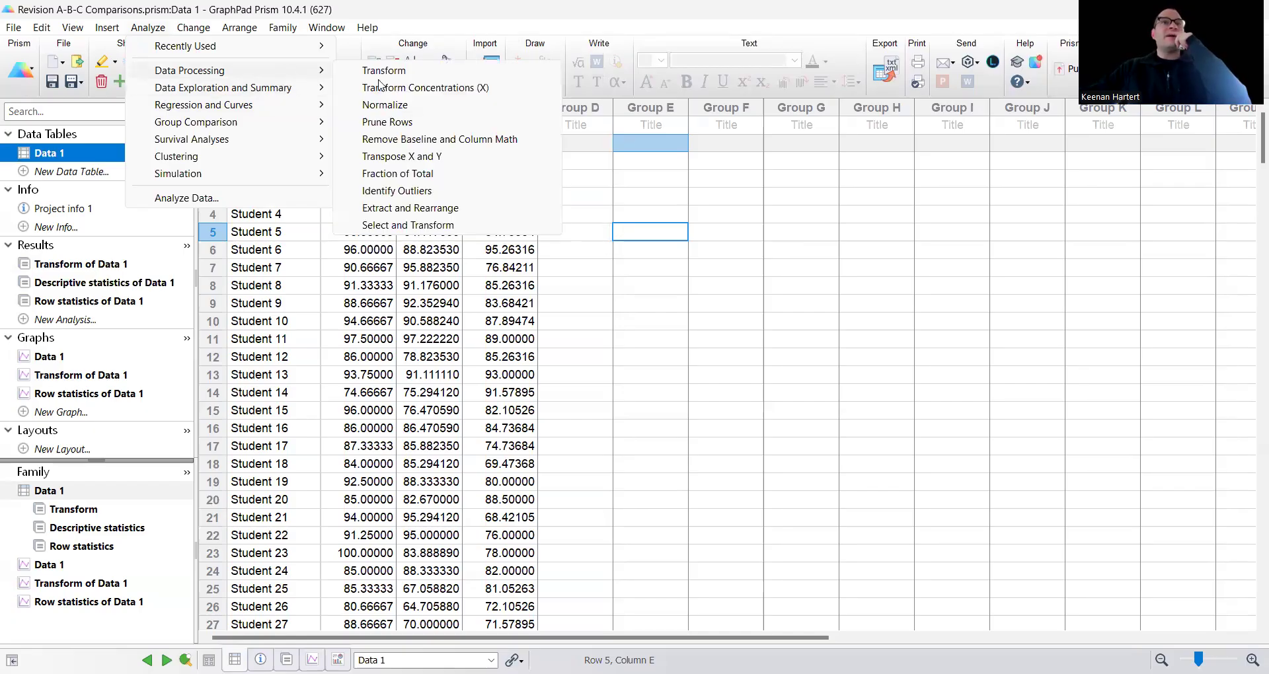
left_click(460, 143)
left_click(809, 534)
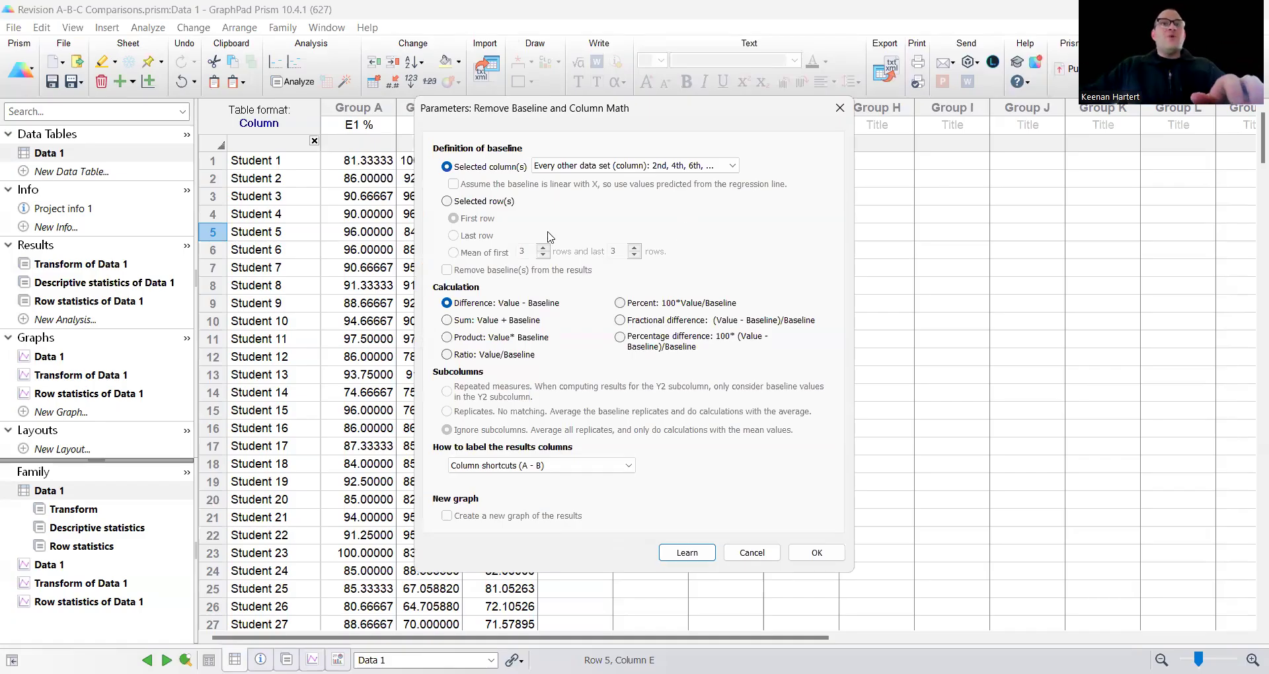
- Define Data Set A as the baseline column and have the baseline removed from the results
left_click(447, 201)
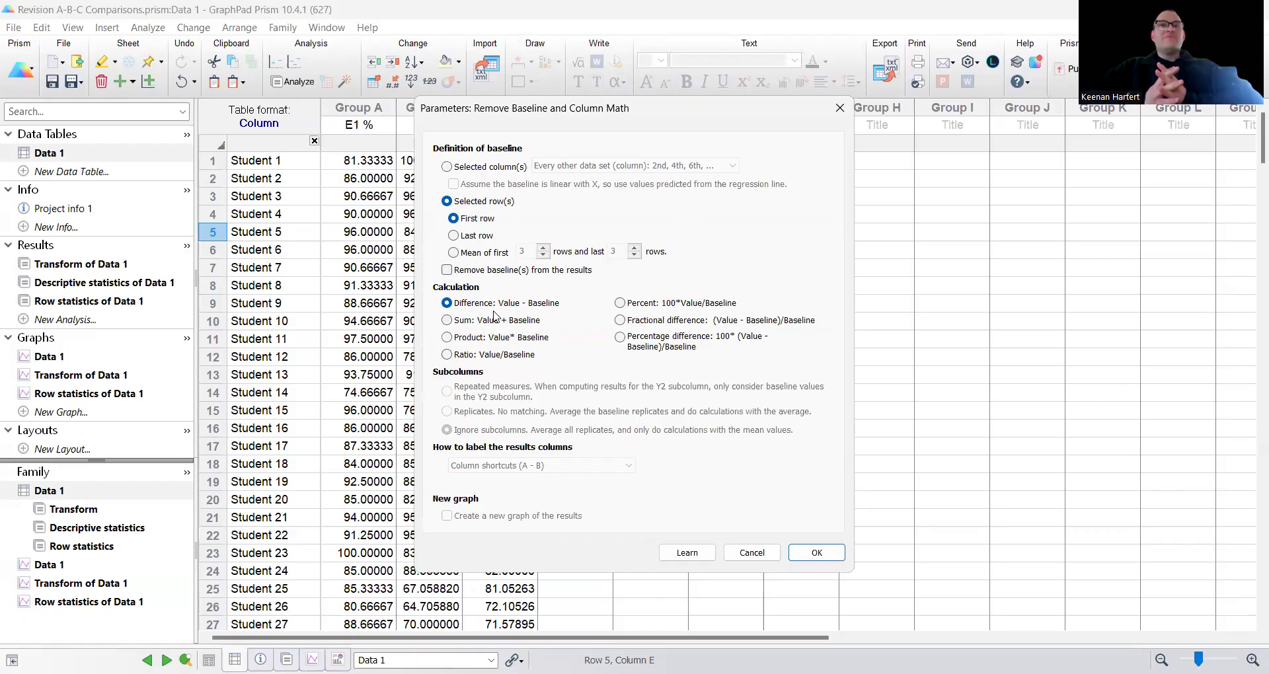
left_click(447, 166)
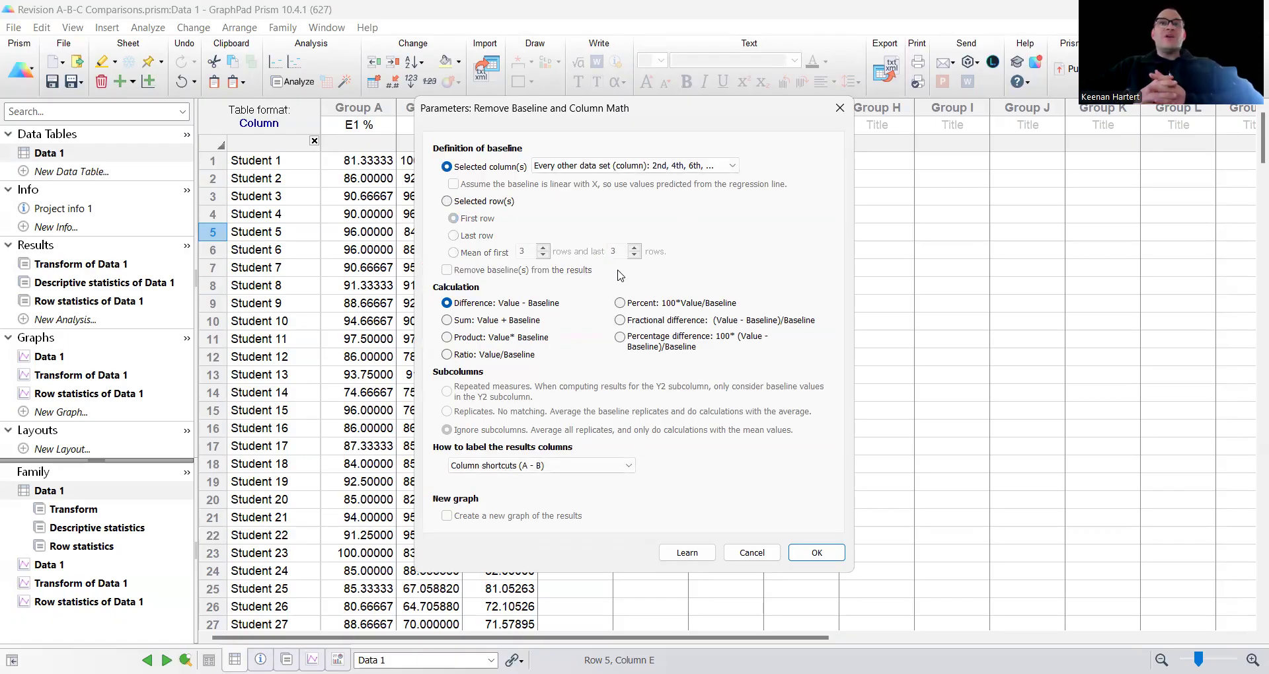
left_click(584, 168)
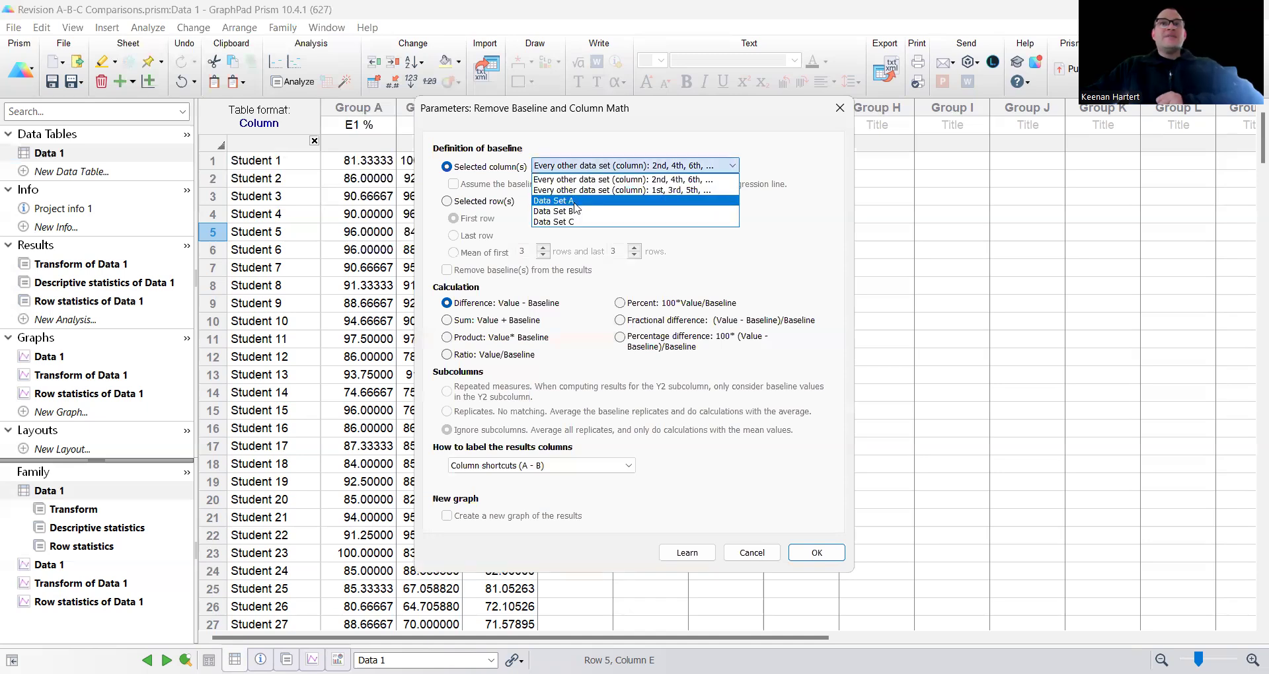
left_click(573, 201)
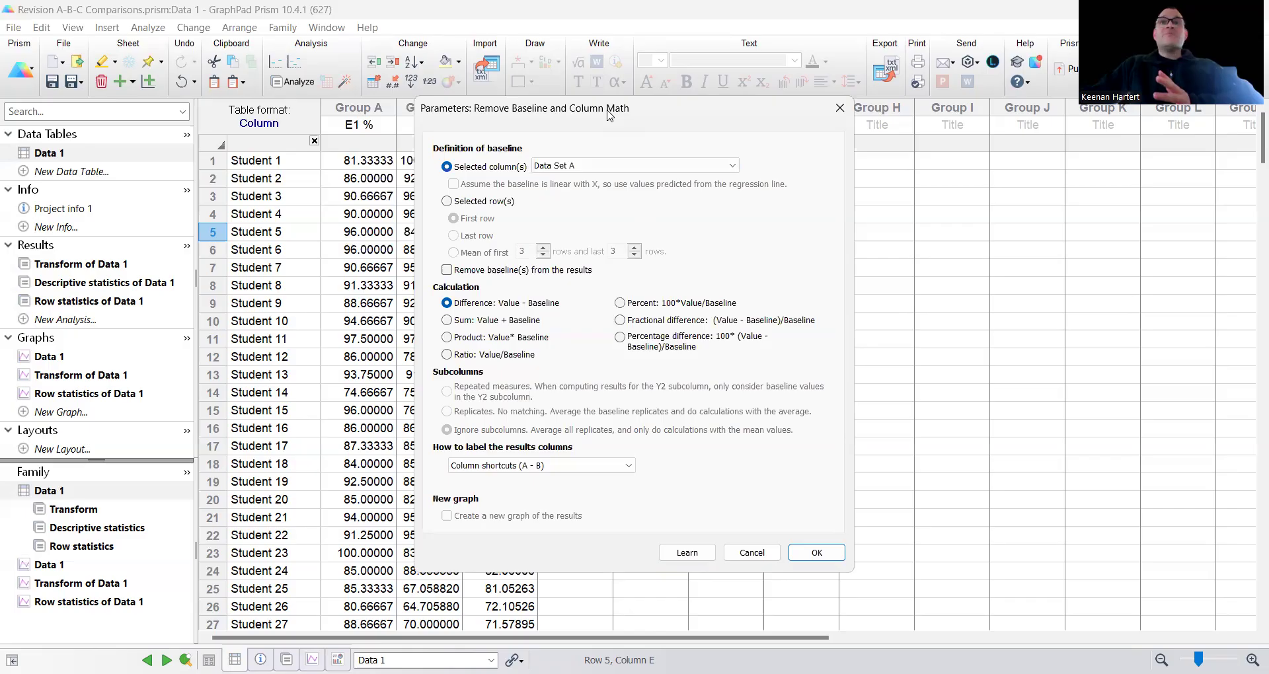
left_click_drag(609, 116, 739, 121)
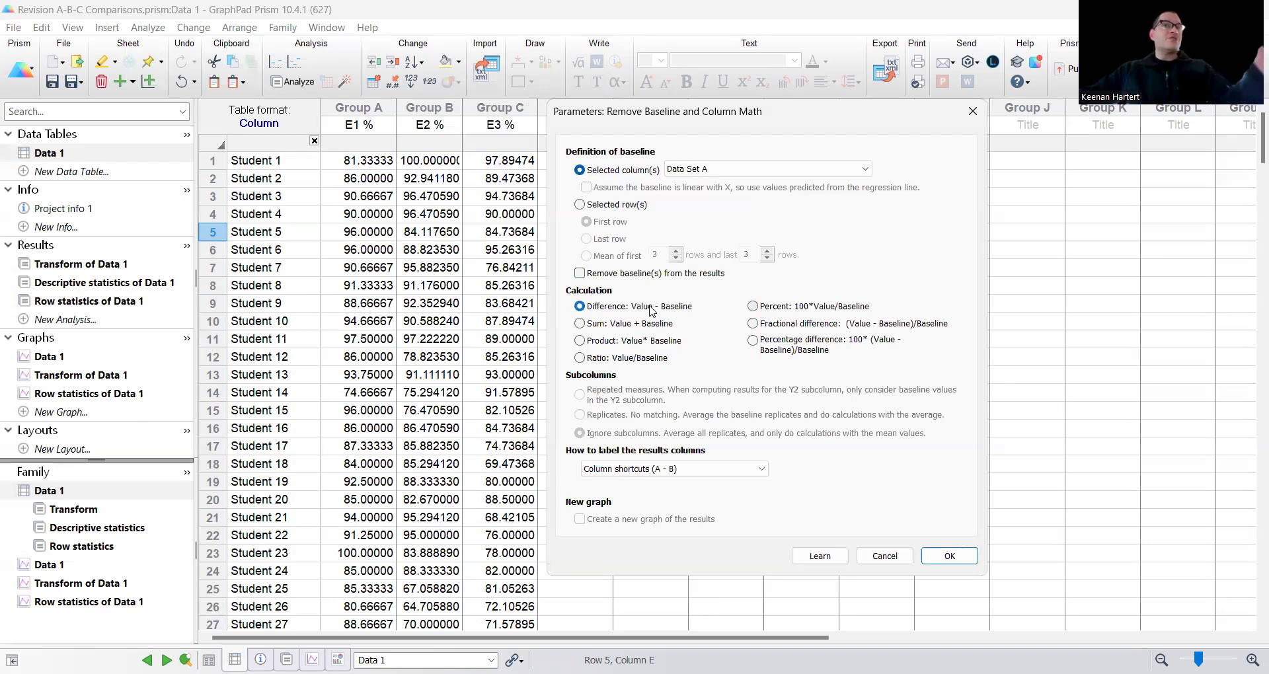
left_click(603, 275)
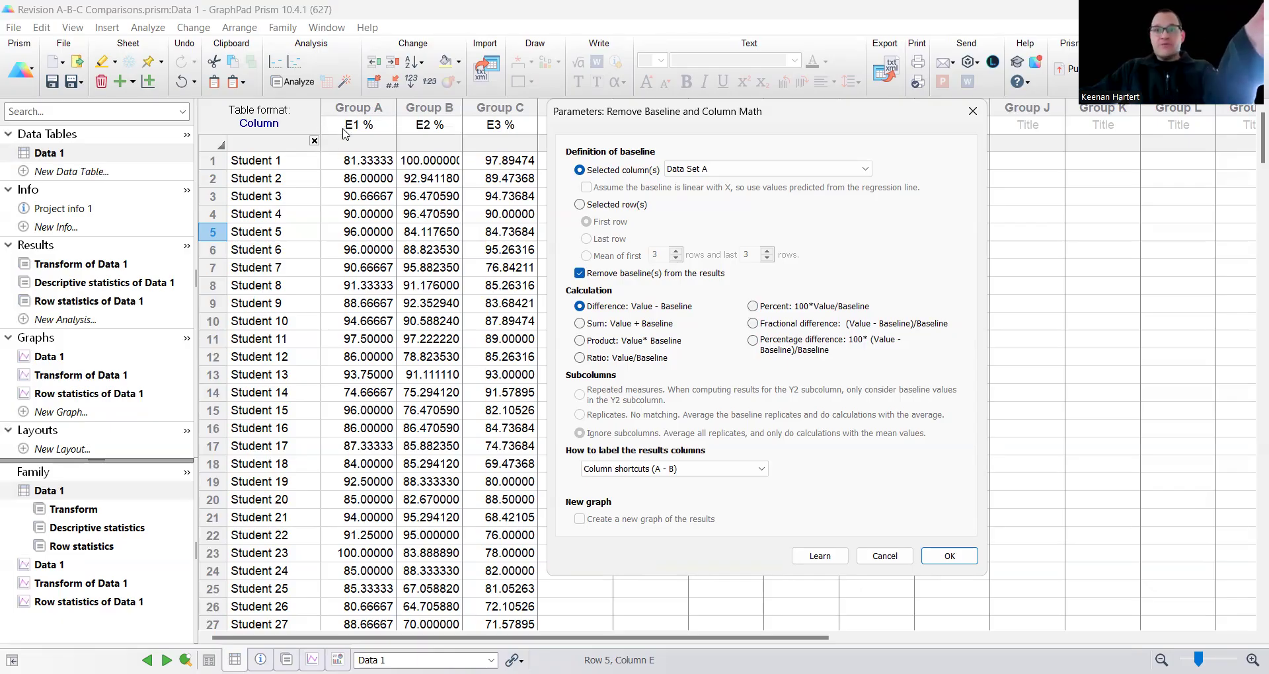
- Label the results columns with the value column title only and run the baseline subtraction
left_click(687, 470)
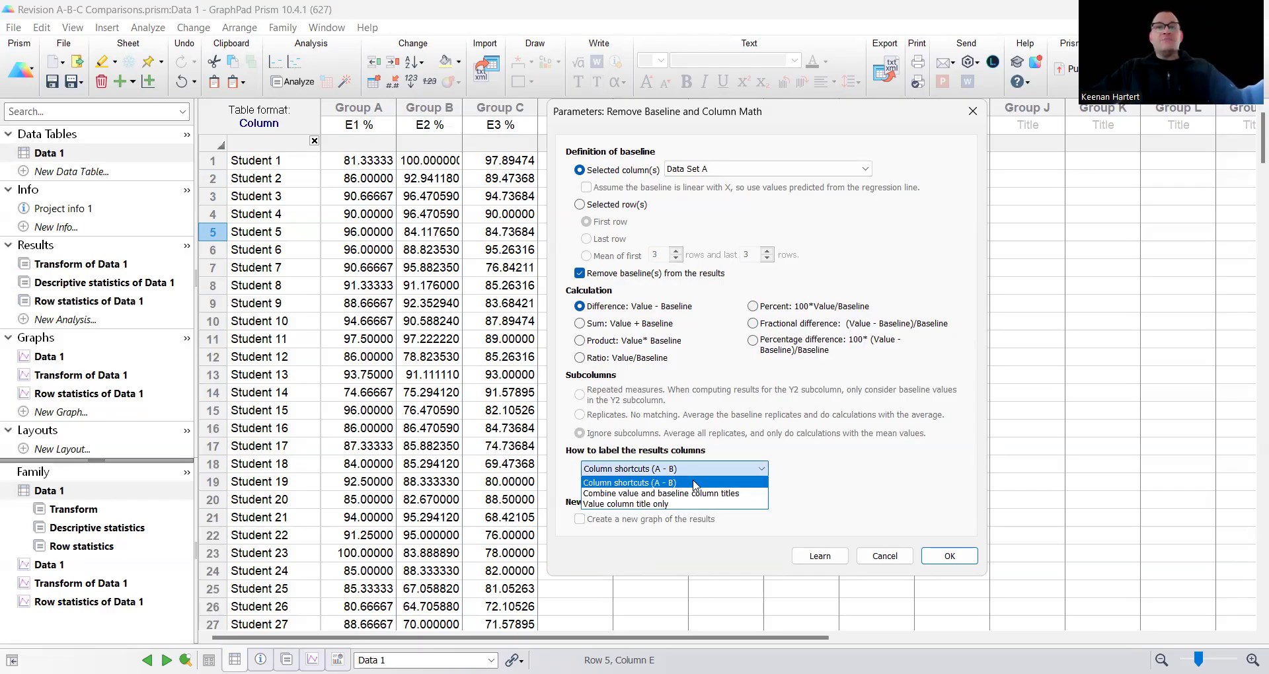
left_click(693, 481)
left_click(719, 469)
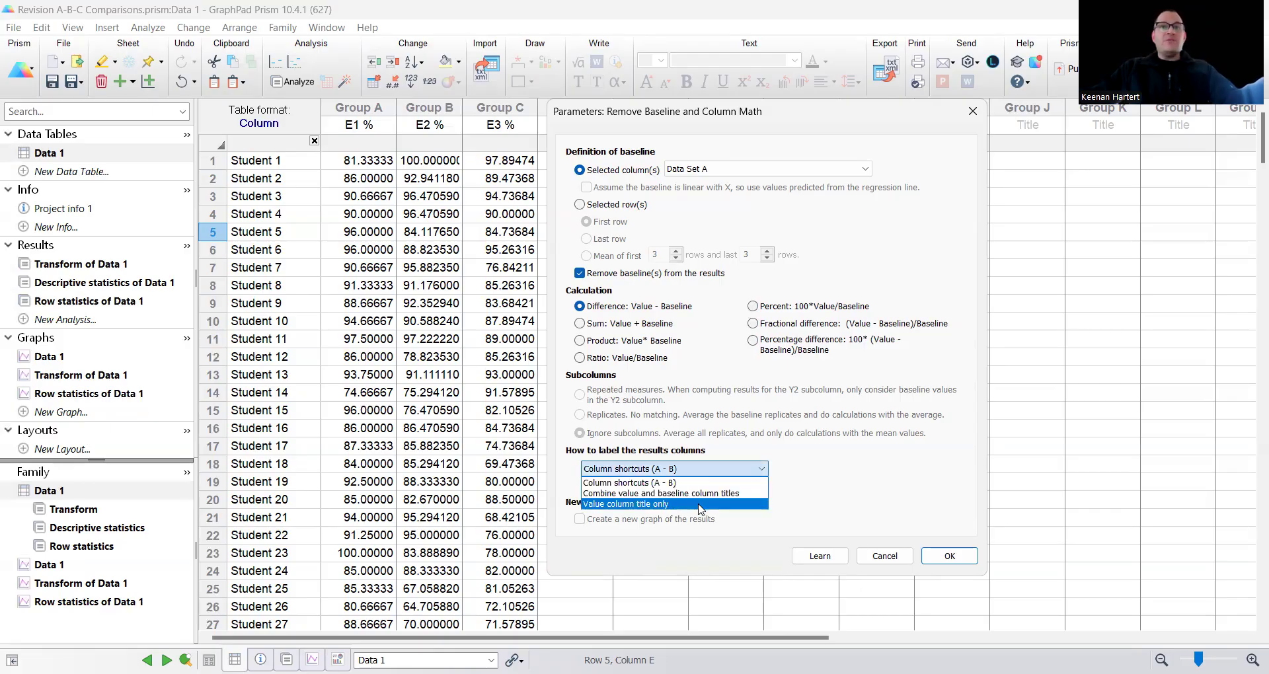
left_click(700, 505)
left_click(705, 470)
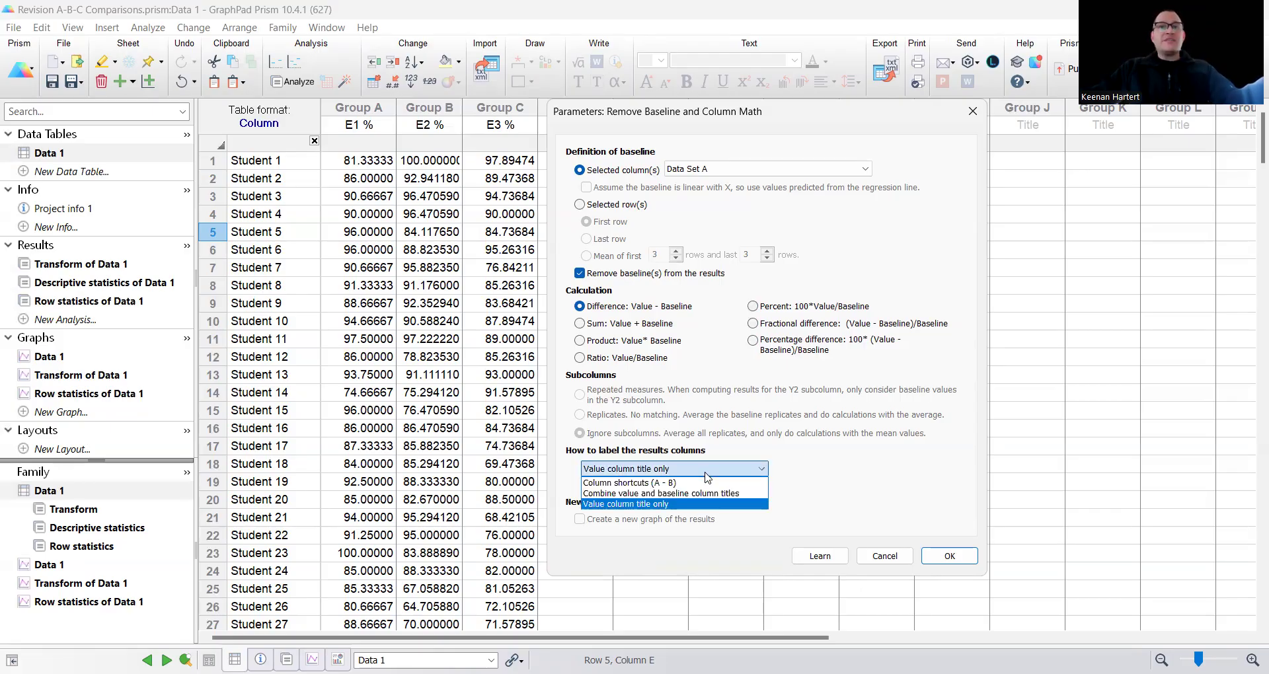
left_click(951, 557)
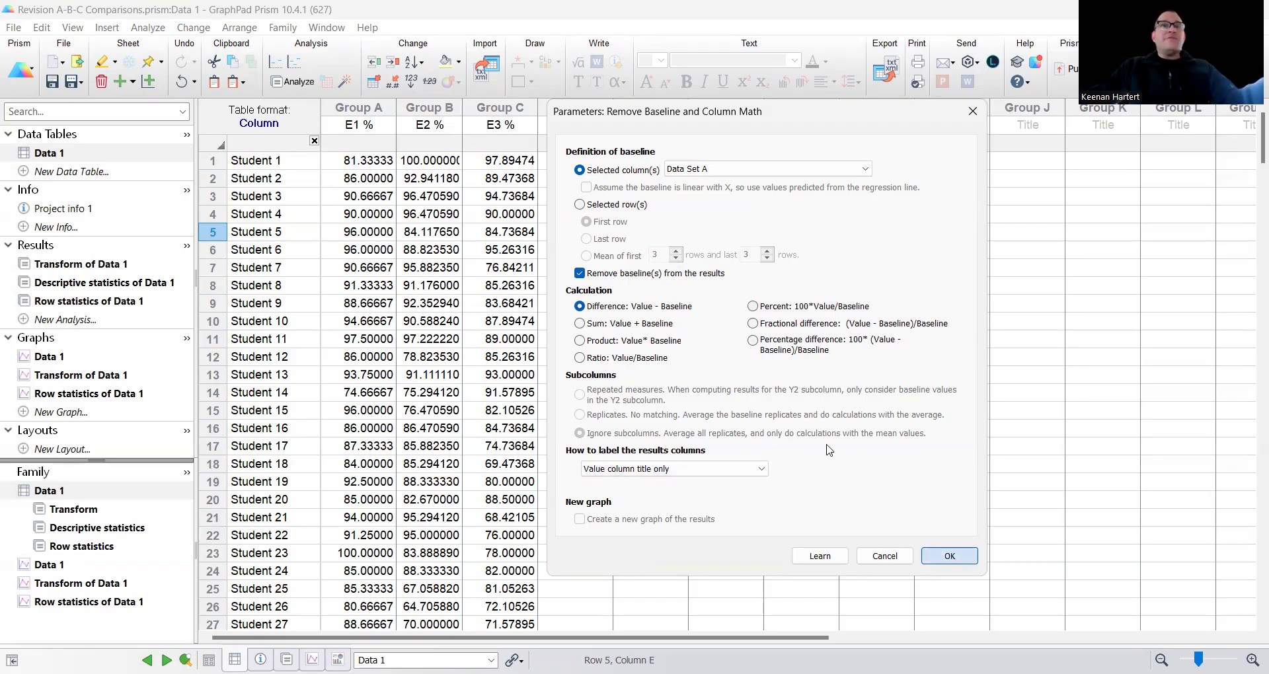
- Examine the baseline-corrected results, comparing the empty column A with the E2 % and E3 % differences
left_click(614, 256)
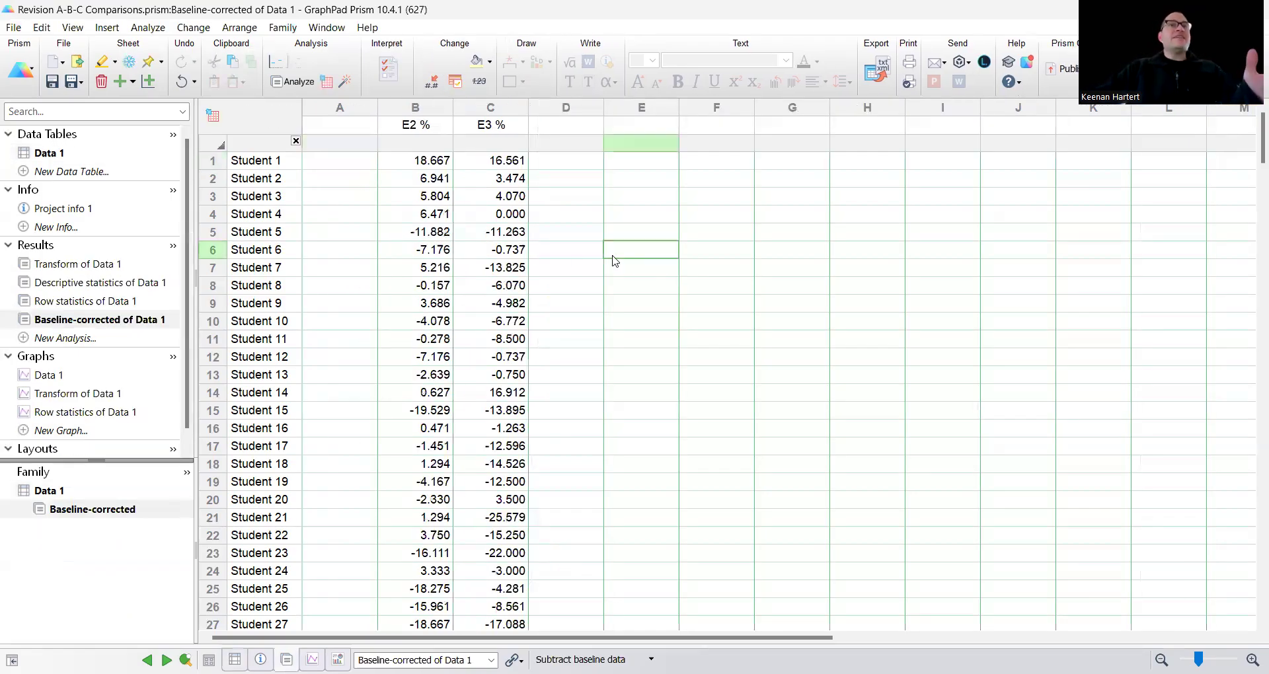
left_click(351, 161)
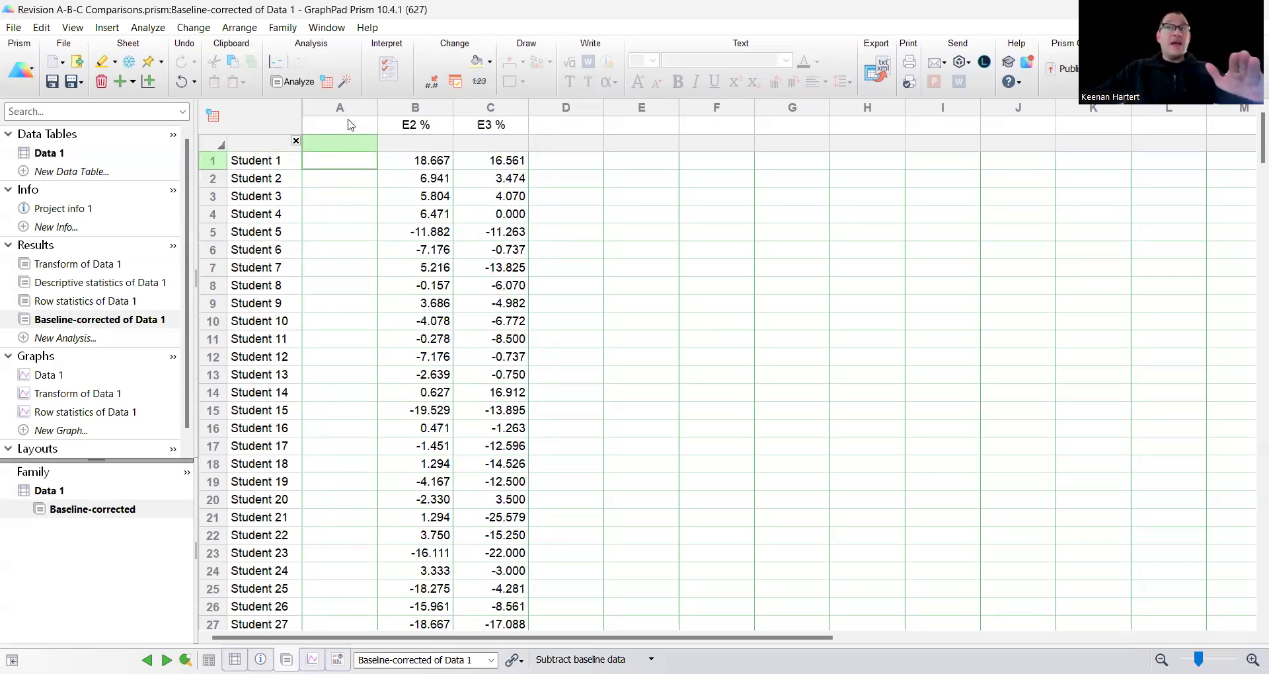
left_click_drag(413, 109, 480, 113)
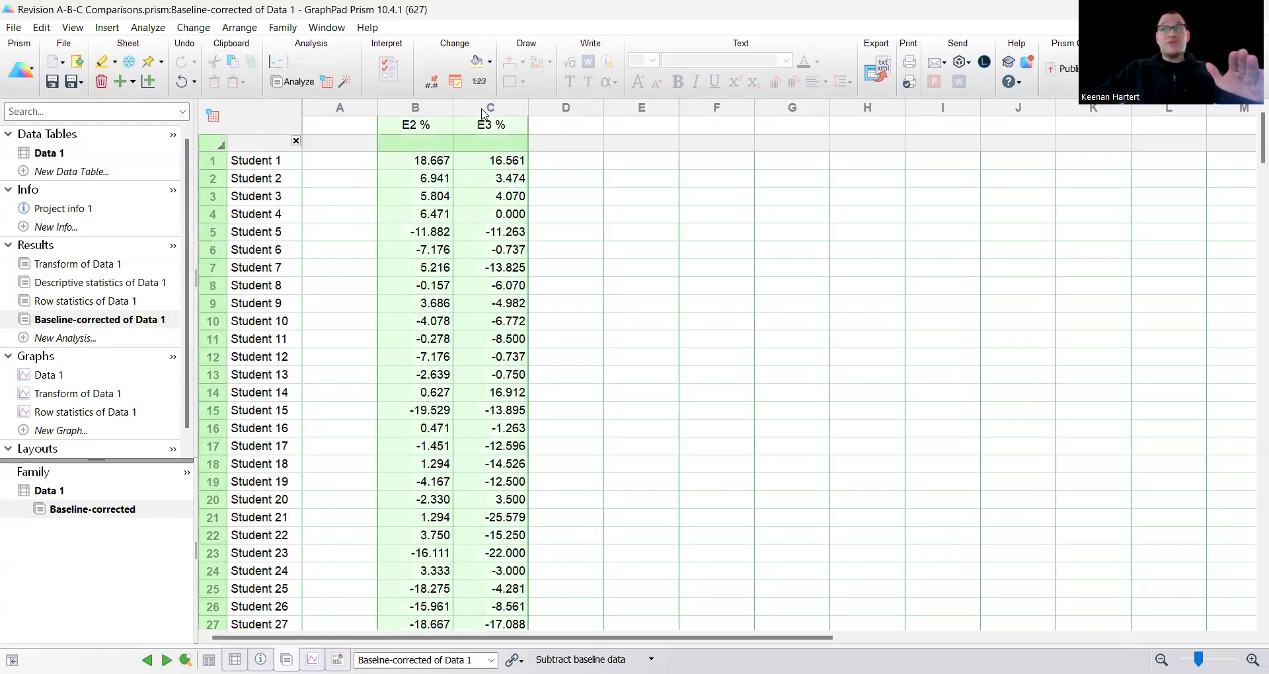
left_click(340, 165)
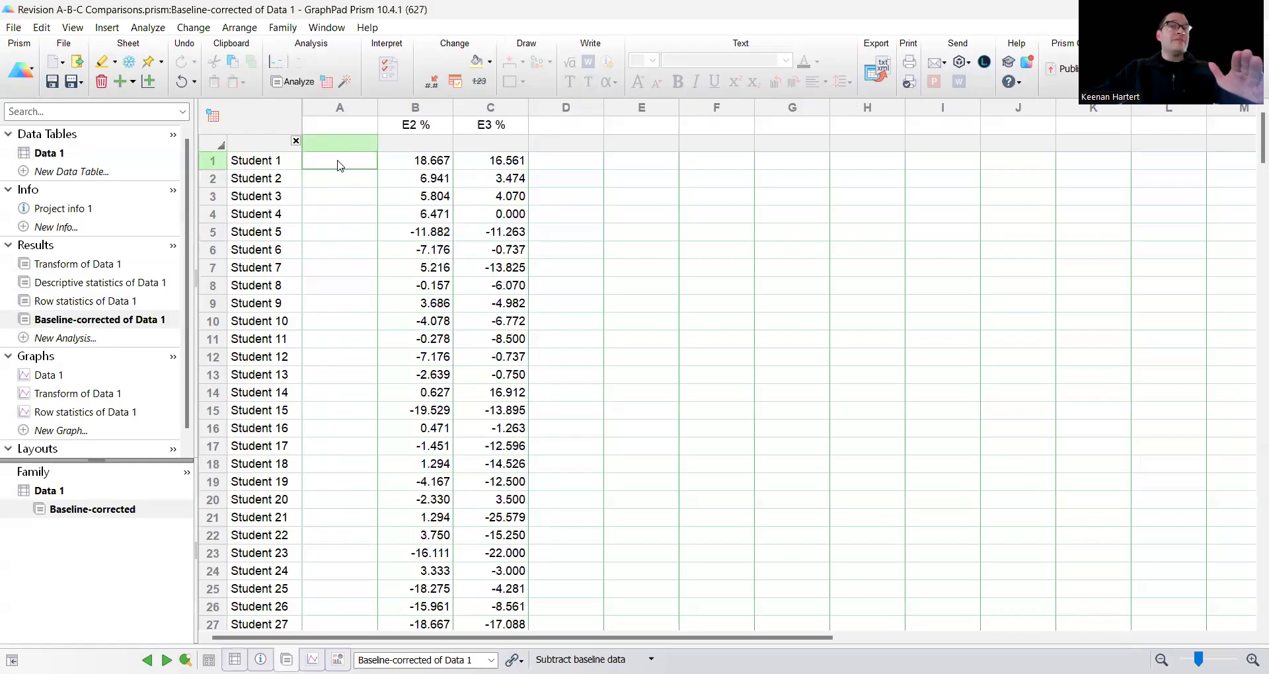
left_click(418, 162)
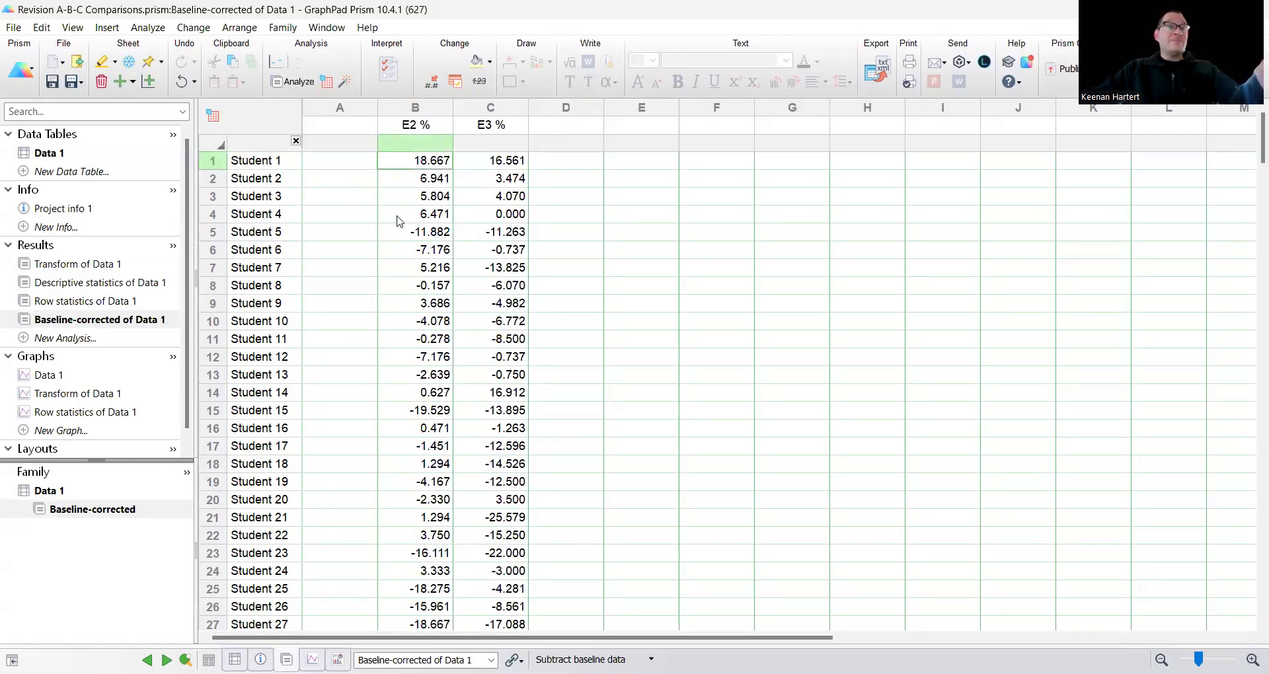
left_click(500, 170)
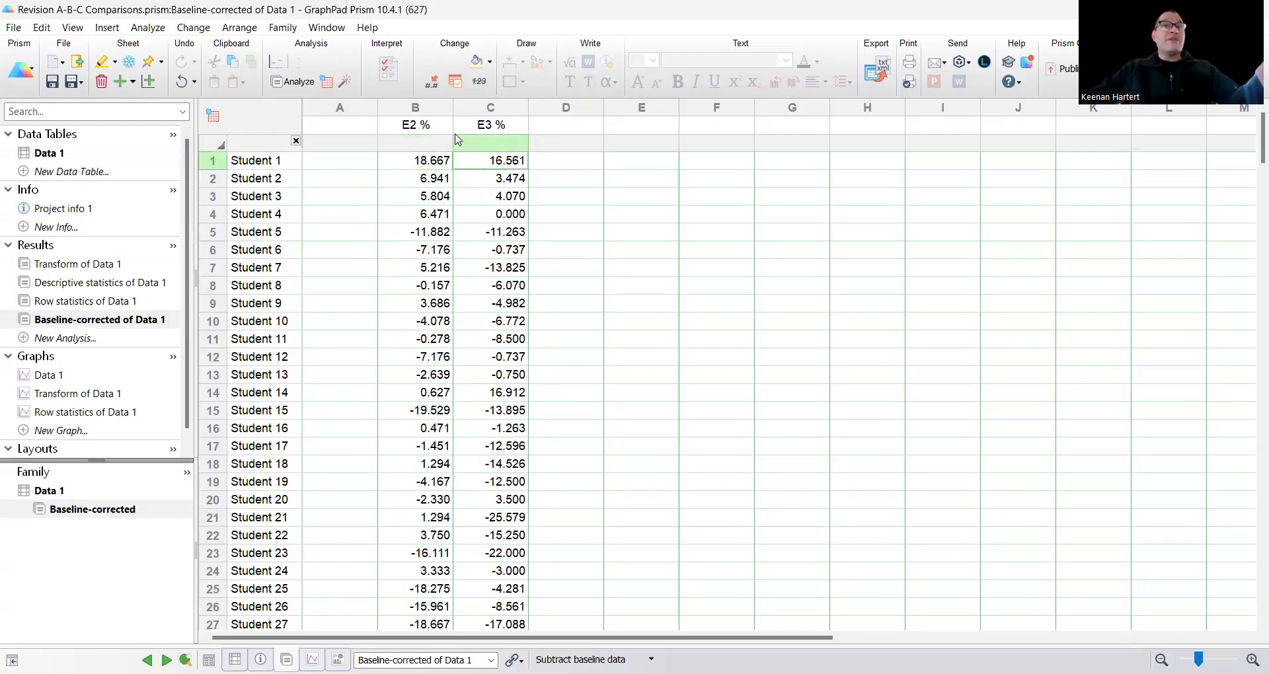
- Review the per-student baseline-corrected rows for positive and negative E2 % changes, checking them against the blank baseline column
left_click(338, 171)
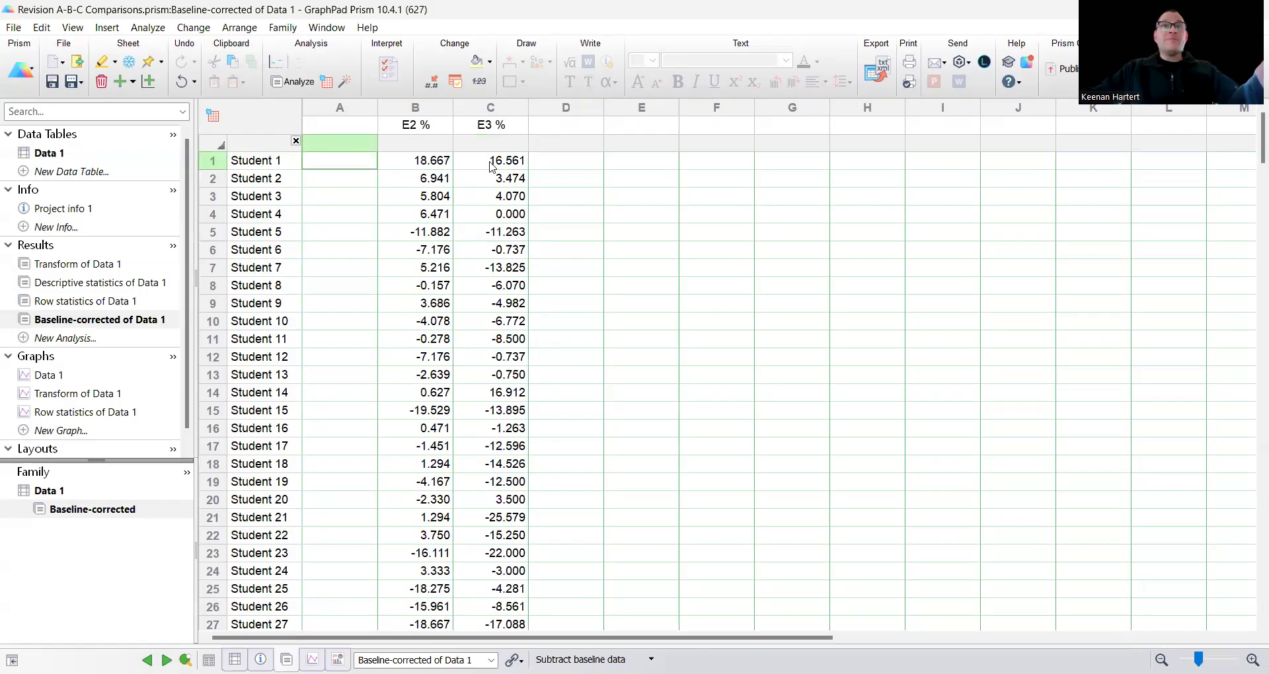
left_click(494, 167)
left_click(351, 200)
left_click(364, 340)
left_click(366, 430)
scroll(429, 396, "down", 2)
left_click(435, 337)
left_click(432, 310)
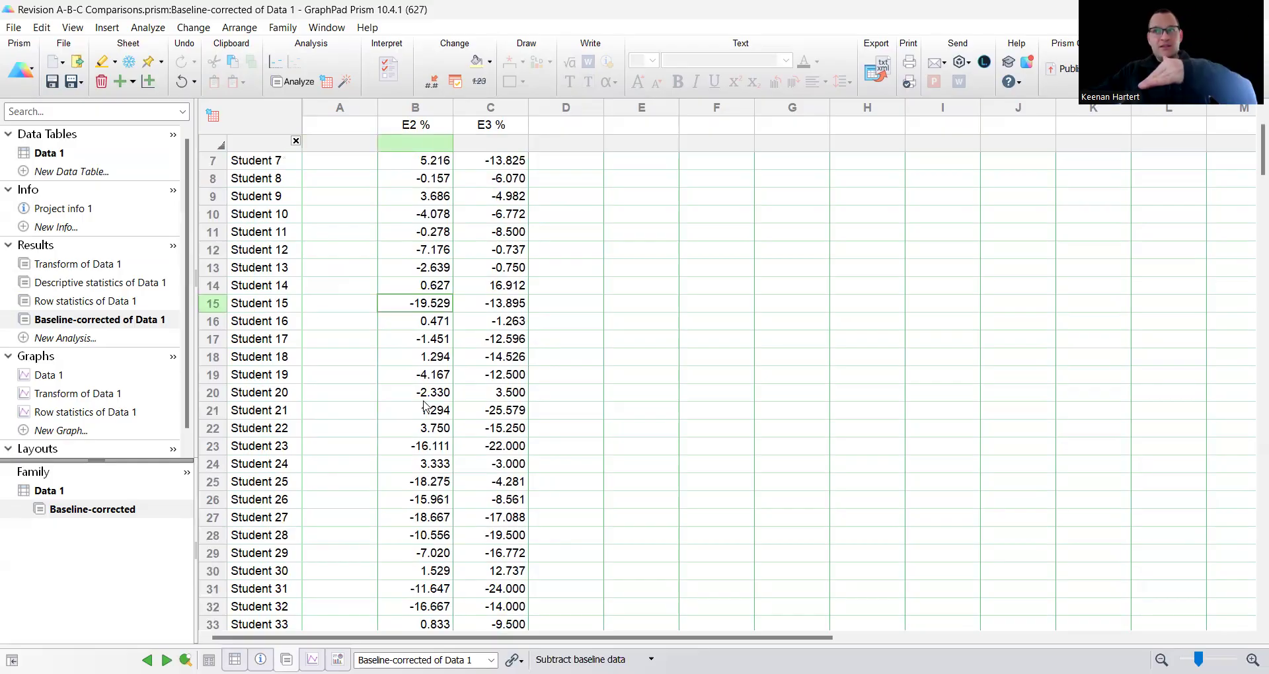
left_click(428, 444)
scroll(429, 441, "down", 2)
scroll(432, 476, "down", 2)
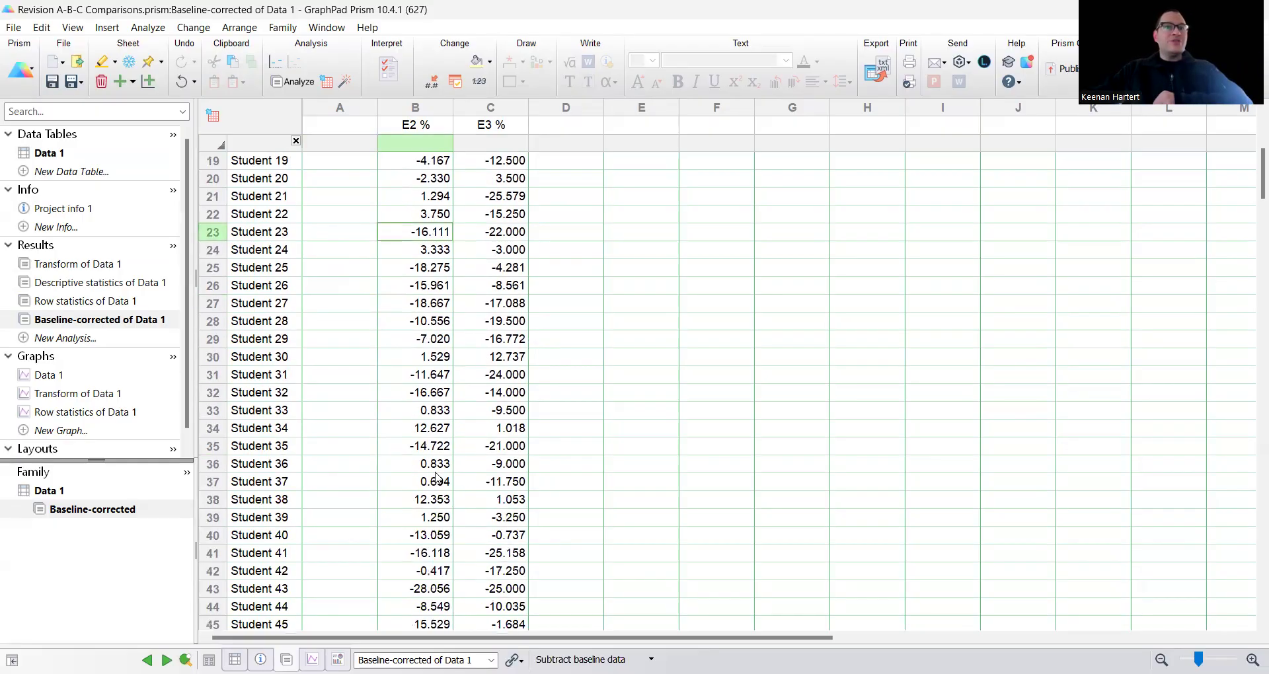
scroll(431, 416, "down", 3)
left_click(430, 342)
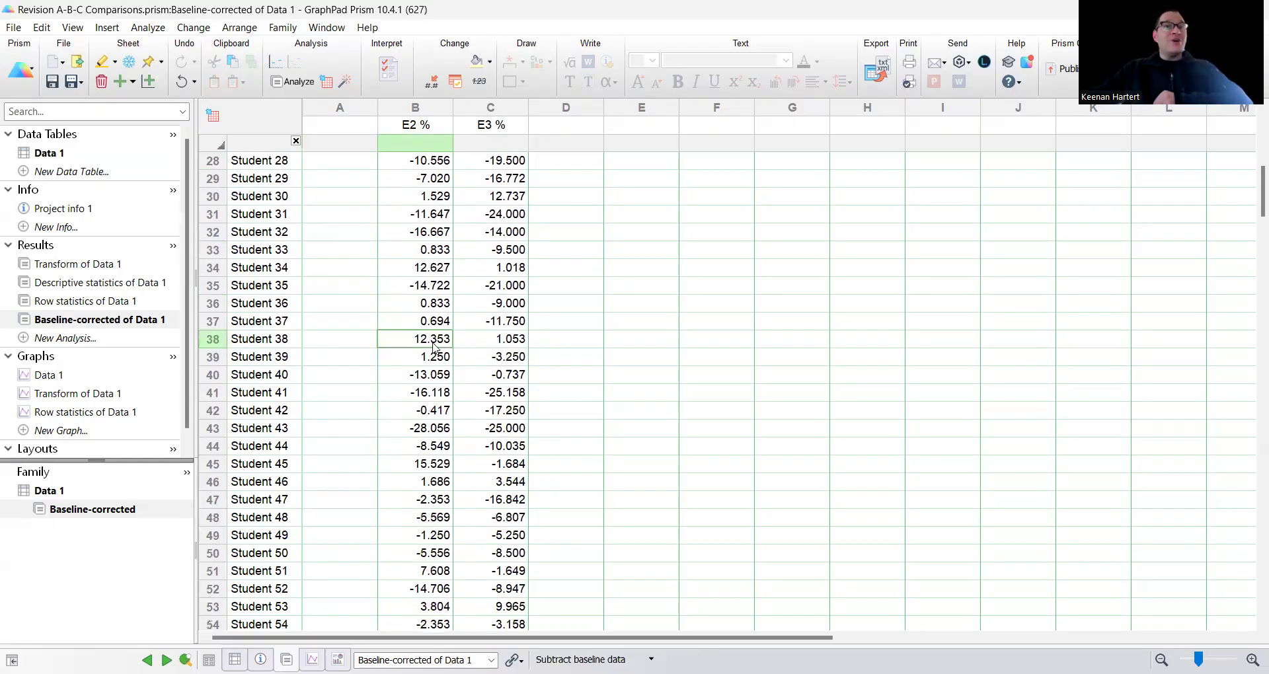
left_click(441, 428)
scroll(426, 478, "down", 3)
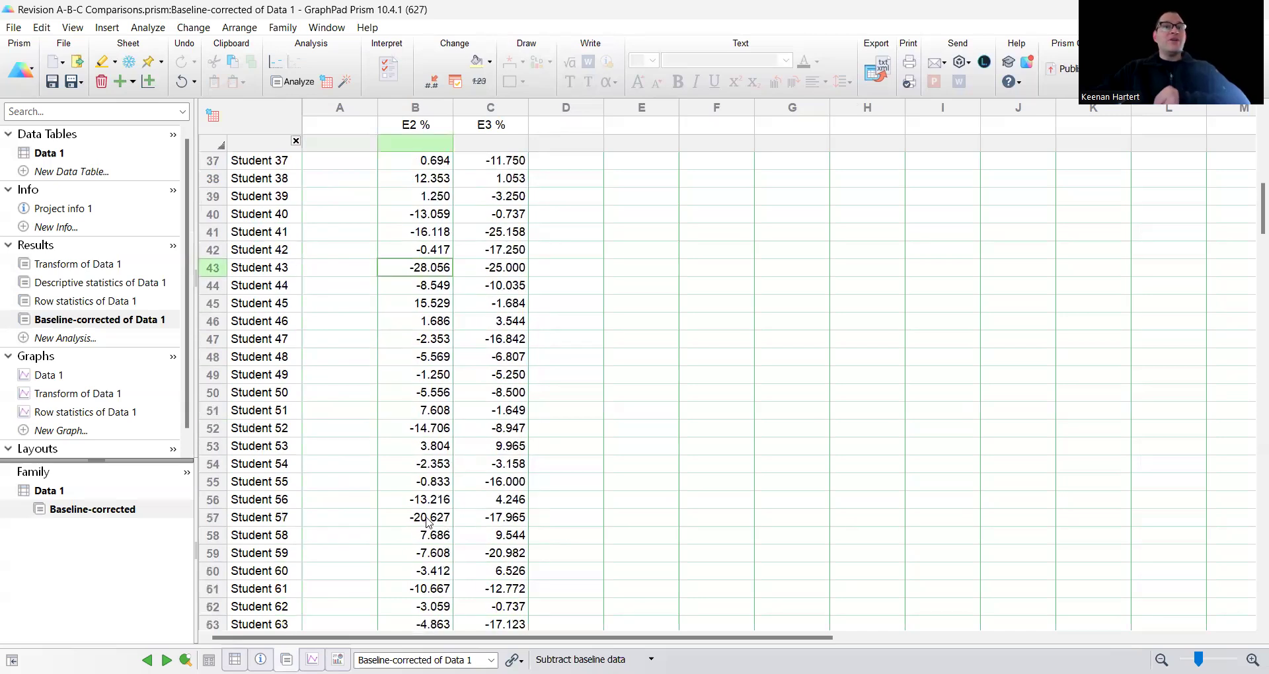
left_click(431, 553)
scroll(417, 423, "down", 3)
scroll(394, 436, "down", 1)
scroll(370, 410, "up", 16)
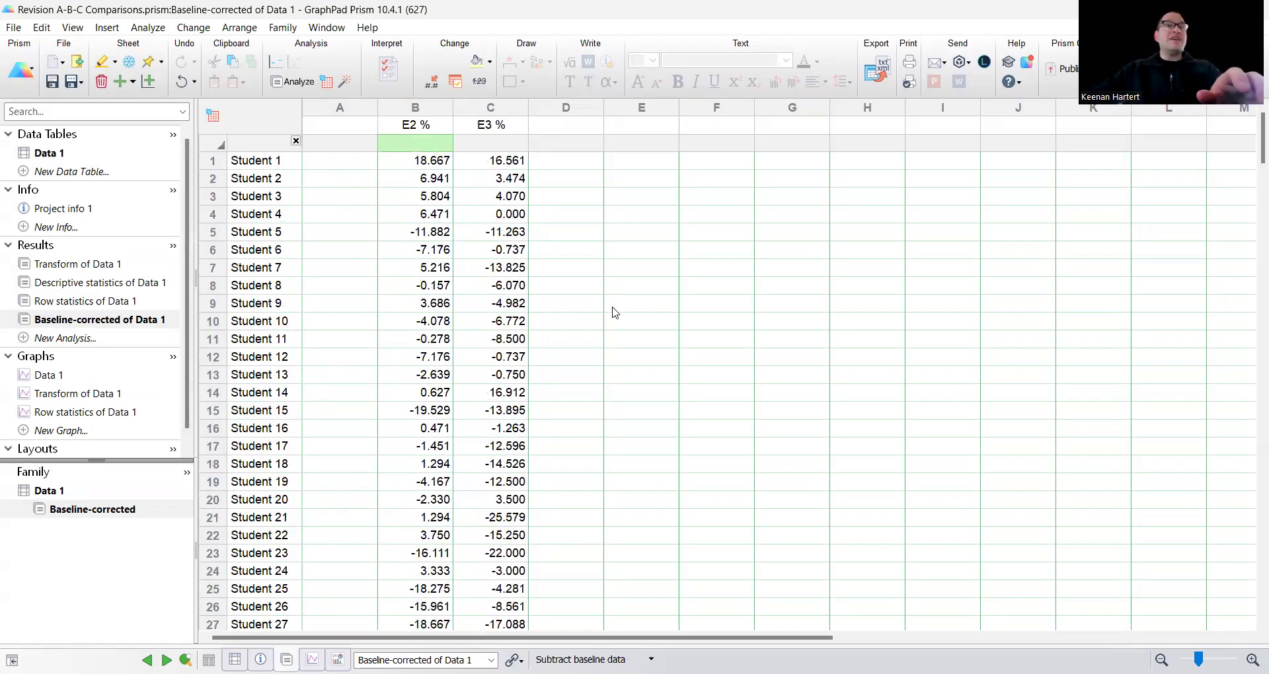
- Create a Column scatter graph of individual values from the Baseline-corrected of Data 1 table and inspect its E2 % and E3 % points
left_click(91, 426)
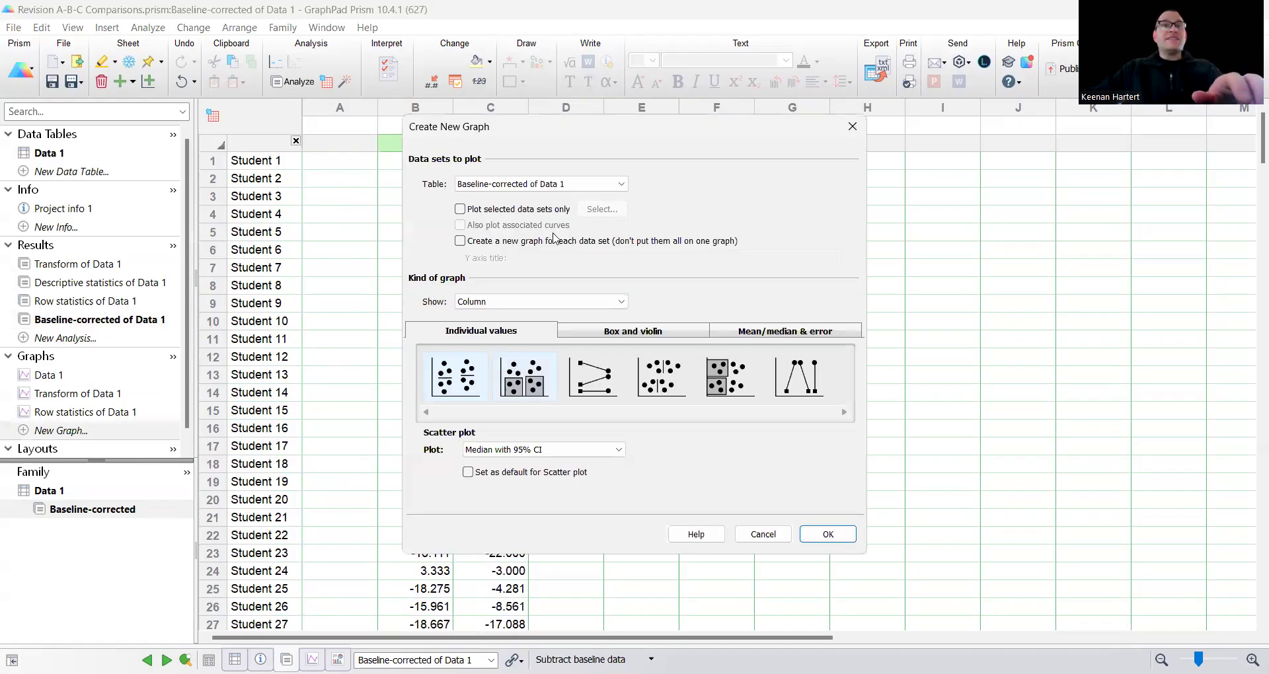
left_click(533, 185)
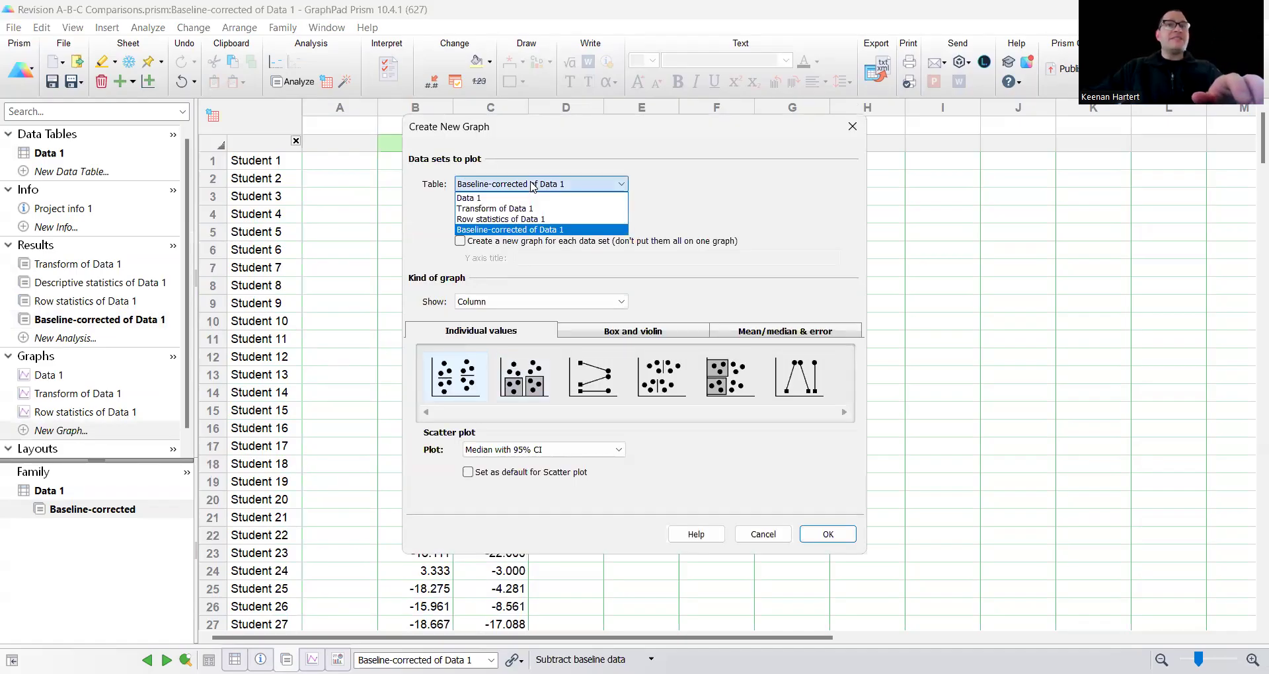
left_click(534, 187)
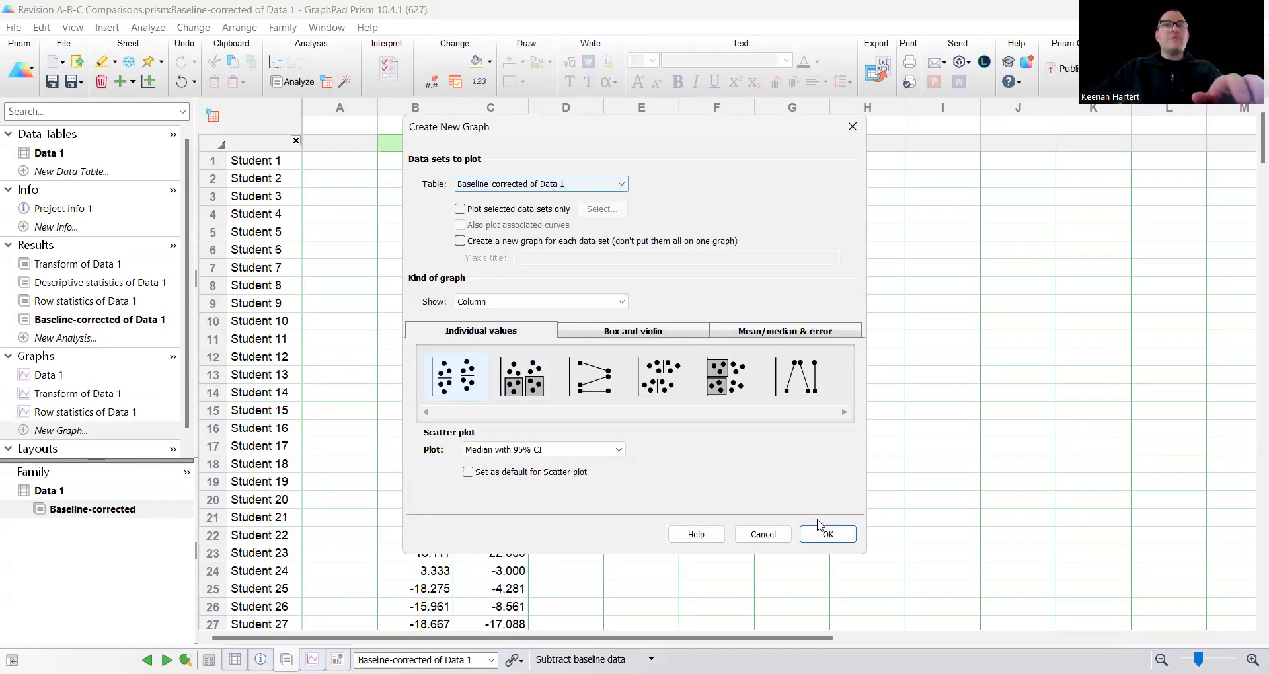
left_click(495, 450)
left_click(492, 450)
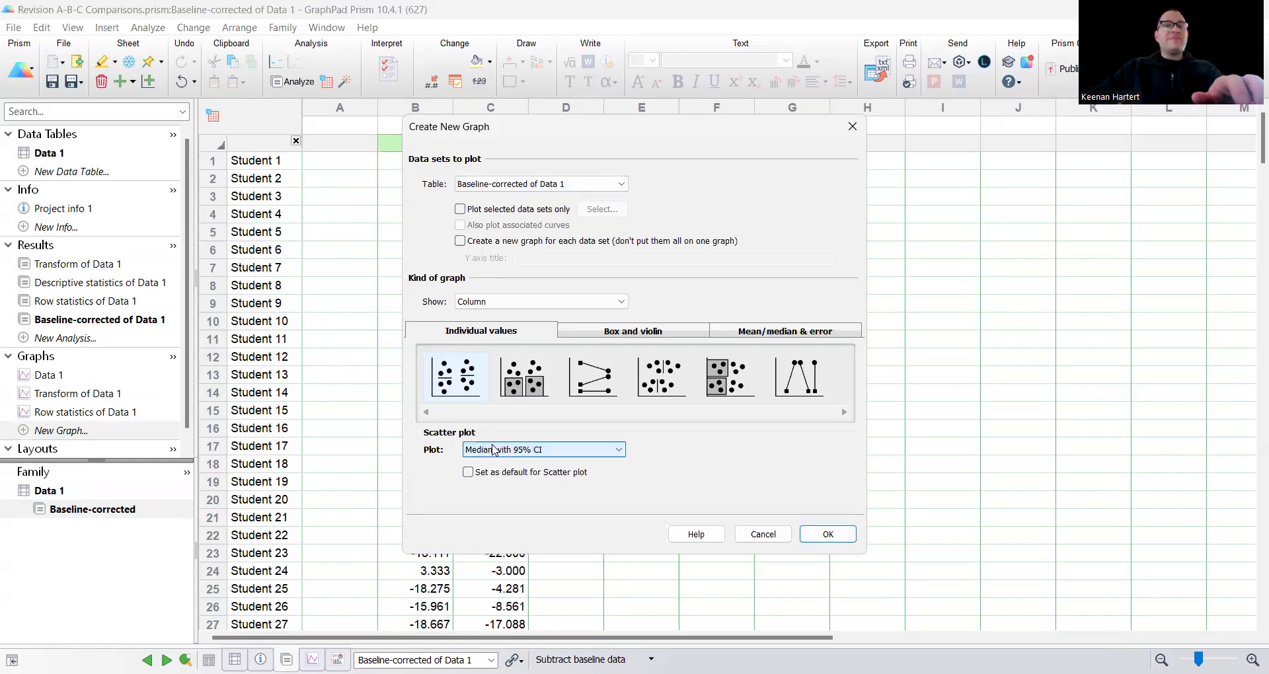
left_click(521, 452)
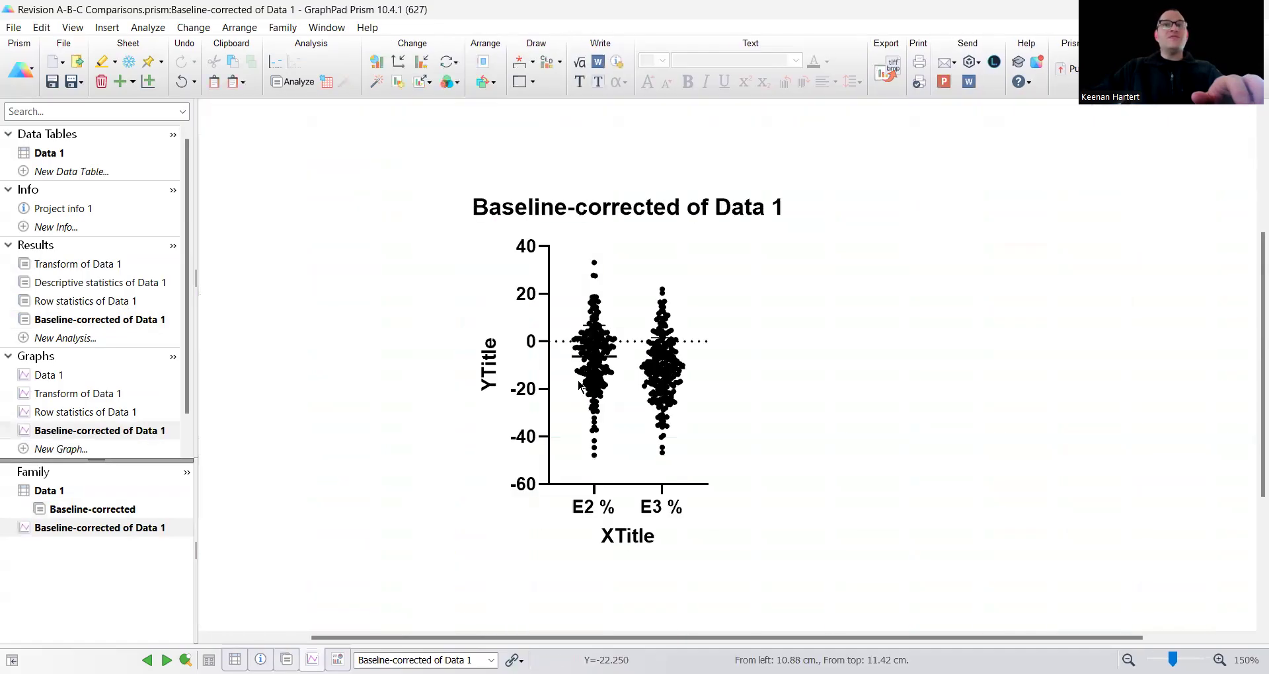
scroll(607, 385, "up", 3)
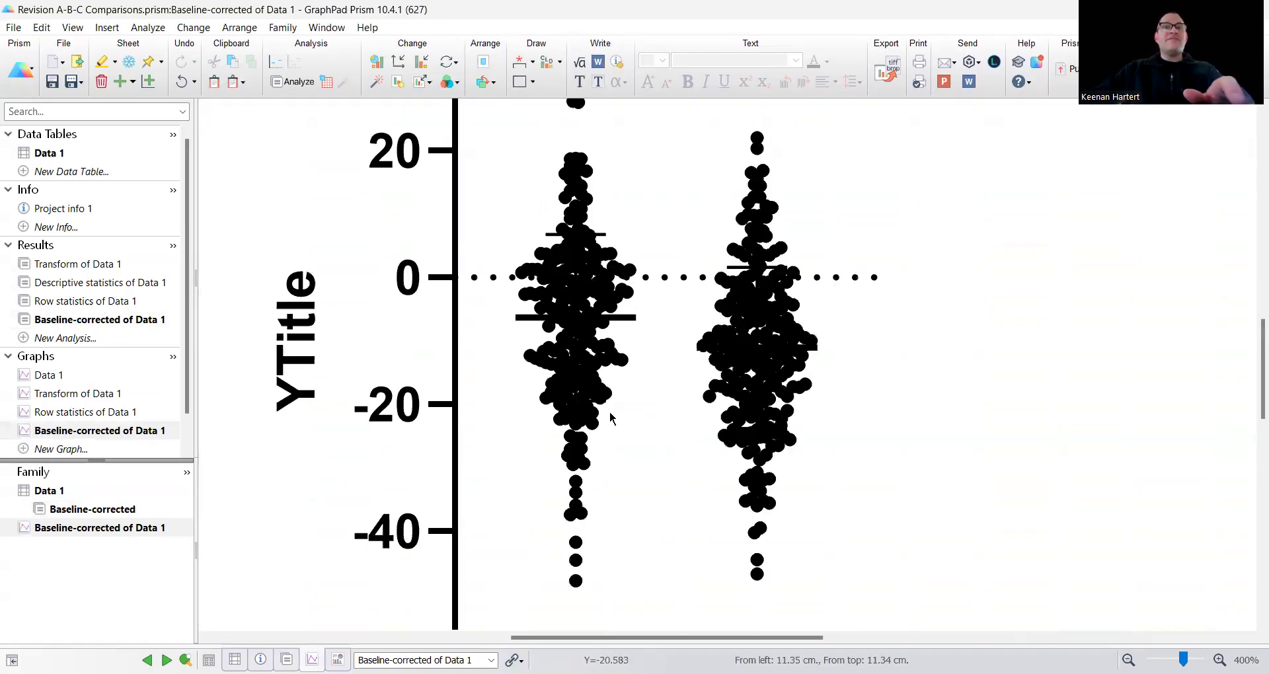
scroll(610, 420, "down", 2)
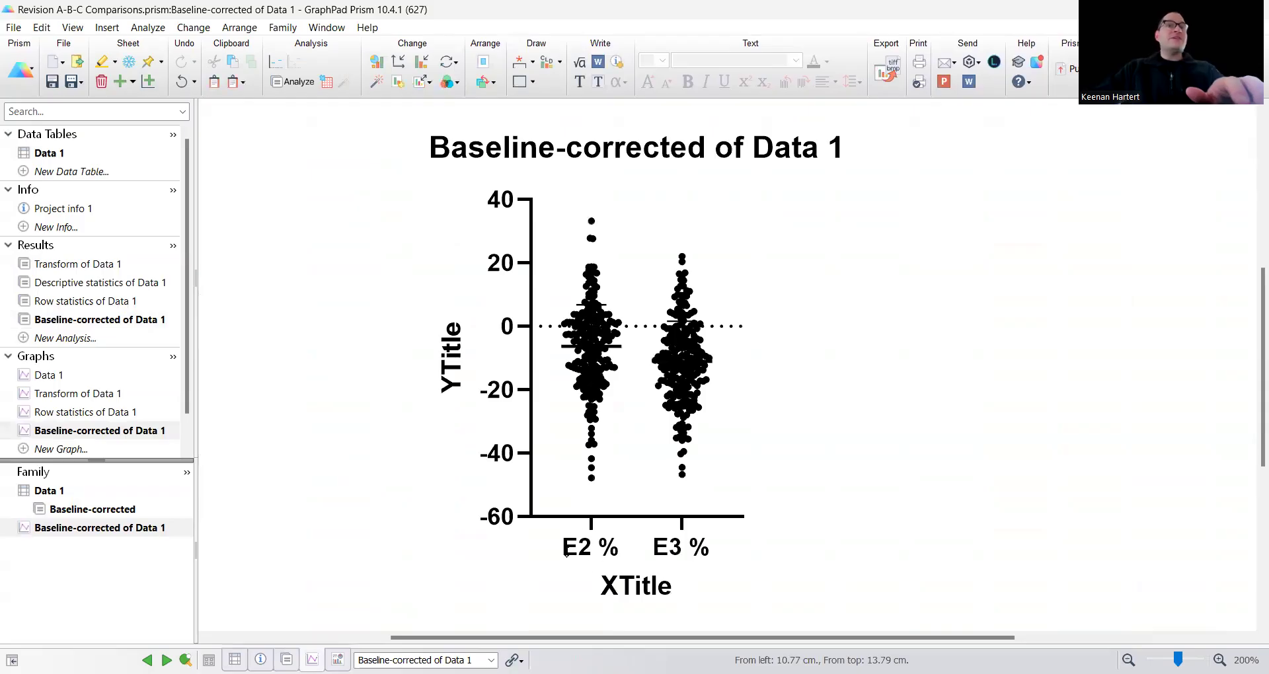